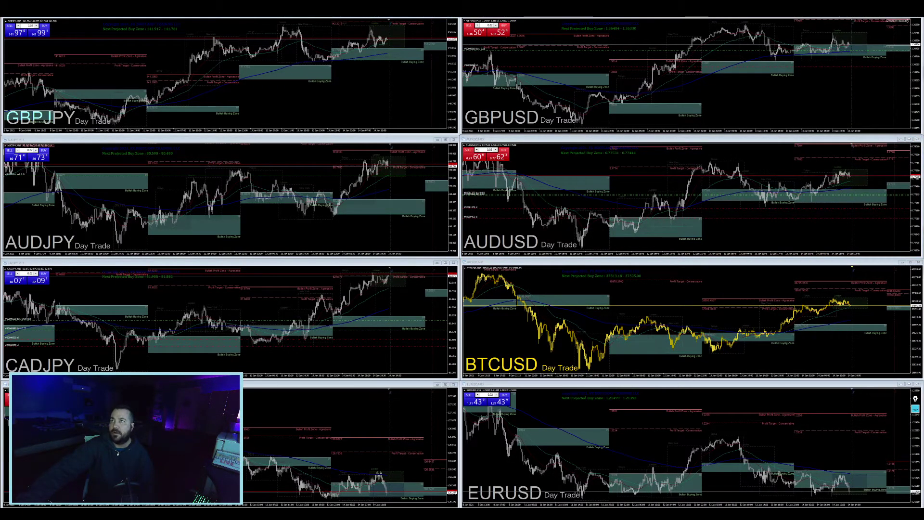
Bring the browser window with the TradingView ETHUSD chart over the forex charts, examine its recent price action, and move it away
{"action": "left_click_drag", "start_coordinate": [923, 233], "coordinate": [435, 225]}
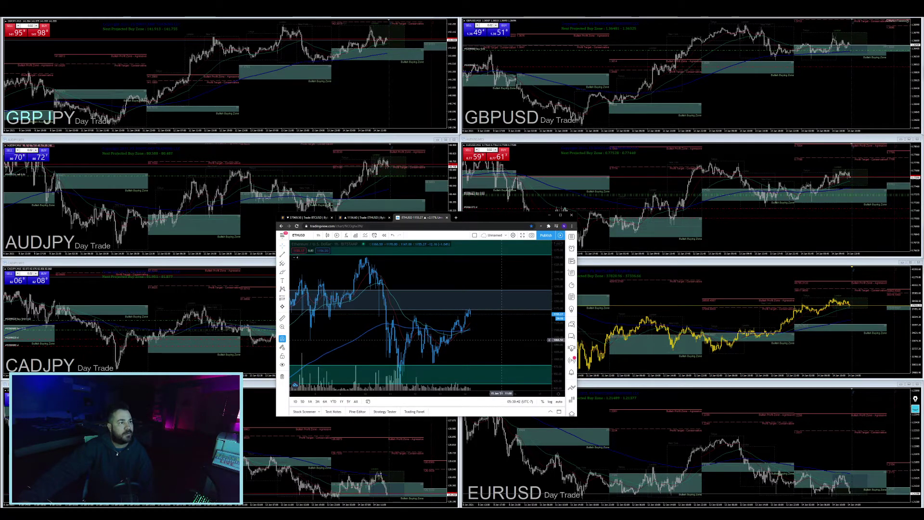
{"action": "mouse_move", "coordinate": [556, 307]}
{"action": "left_mouse_down"}
{"action": "mouse_move", "coordinate": [557, 317]}
{"action": "mouse_move", "coordinate": [544, 316]}
{"action": "left_mouse_up"}
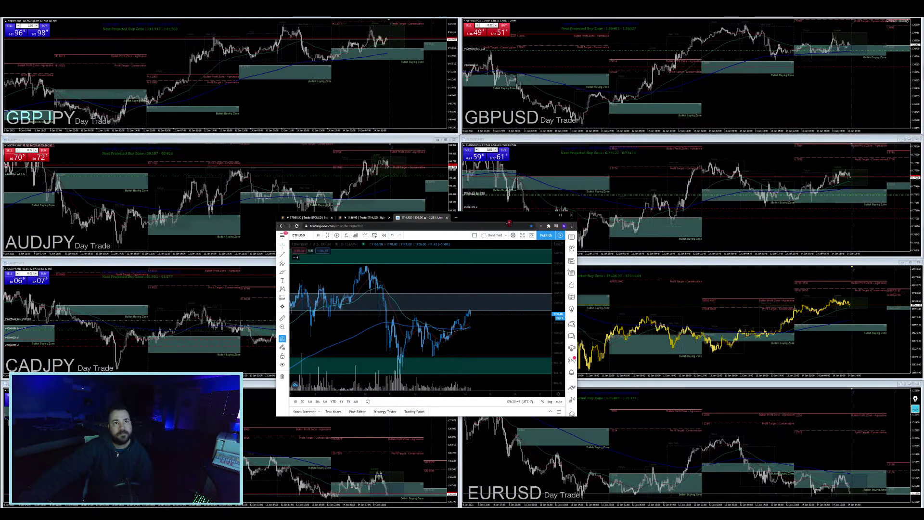
{"action": "left_click_drag", "start_coordinate": [509, 220], "coordinate": [923, 177]}
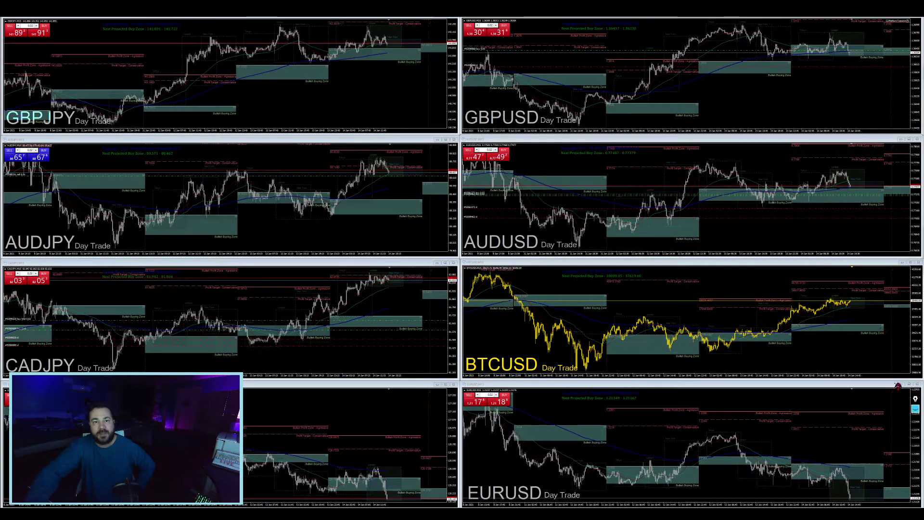
Mark the recent consolidations and the upward moves between them on the BTCUSD Day Trade chart with thick pink freehand strokes
{"action": "left_click", "coordinate": [915, 409]}
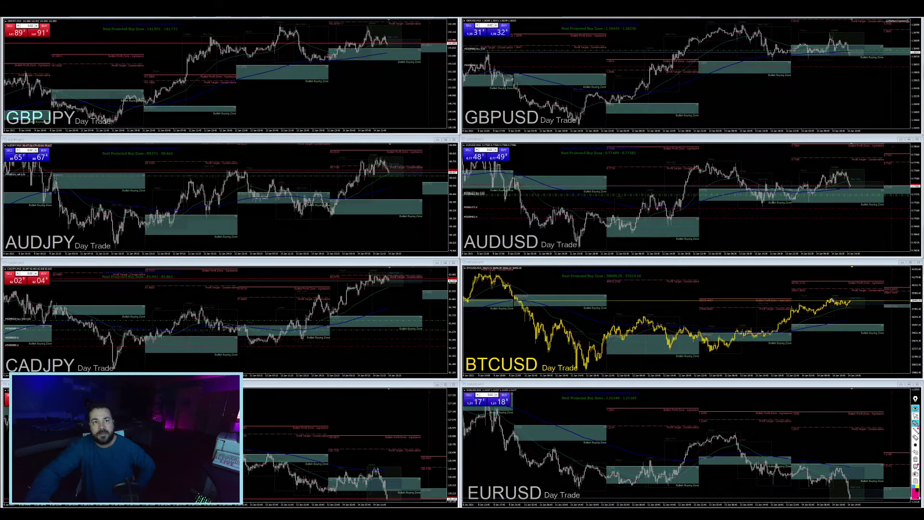
{"action": "mouse_move", "coordinate": [831, 298]}
{"action": "left_mouse_down"}
{"action": "mouse_move", "coordinate": [856, 308]}
{"action": "mouse_move", "coordinate": [820, 313]}
{"action": "left_mouse_up"}
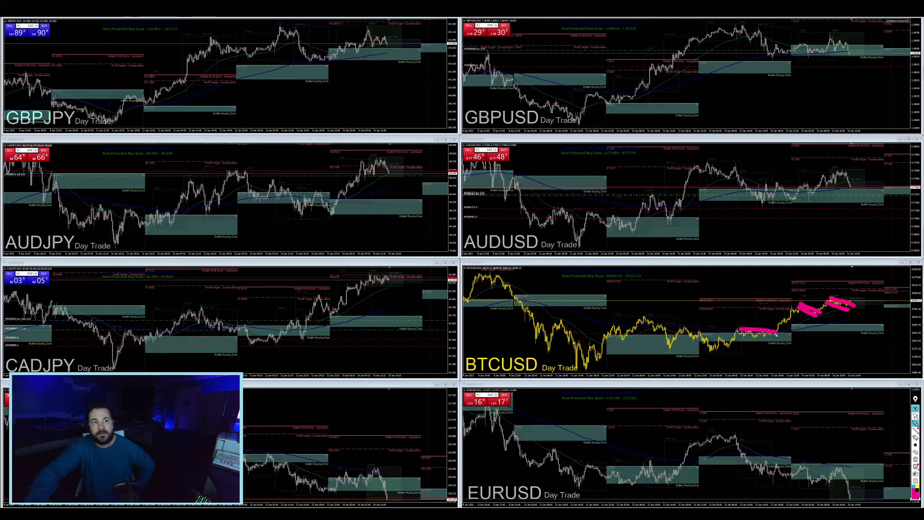
{"action": "mouse_move", "coordinate": [734, 337]}
{"action": "left_mouse_down"}
{"action": "mouse_move", "coordinate": [770, 337]}
{"action": "mouse_move", "coordinate": [801, 306]}
{"action": "left_mouse_up"}
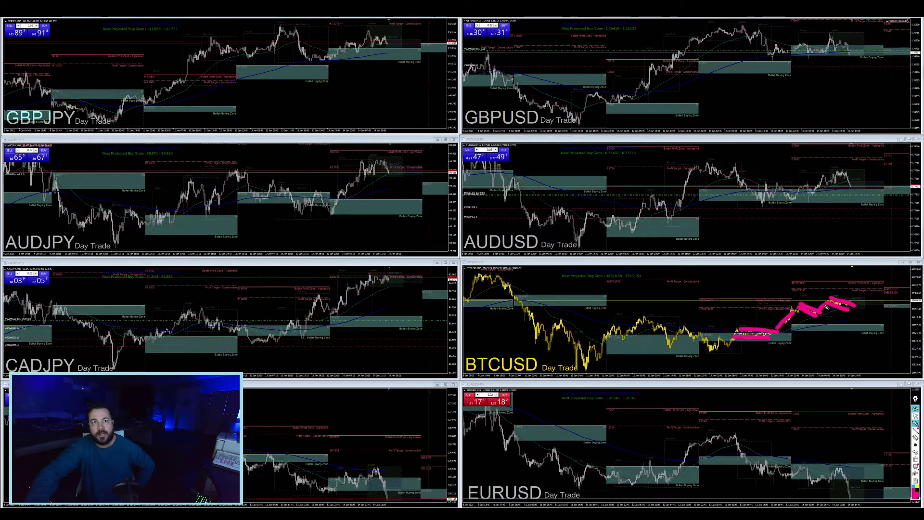
{"action": "left_click_drag", "start_coordinate": [848, 305], "coordinate": [858, 292]}
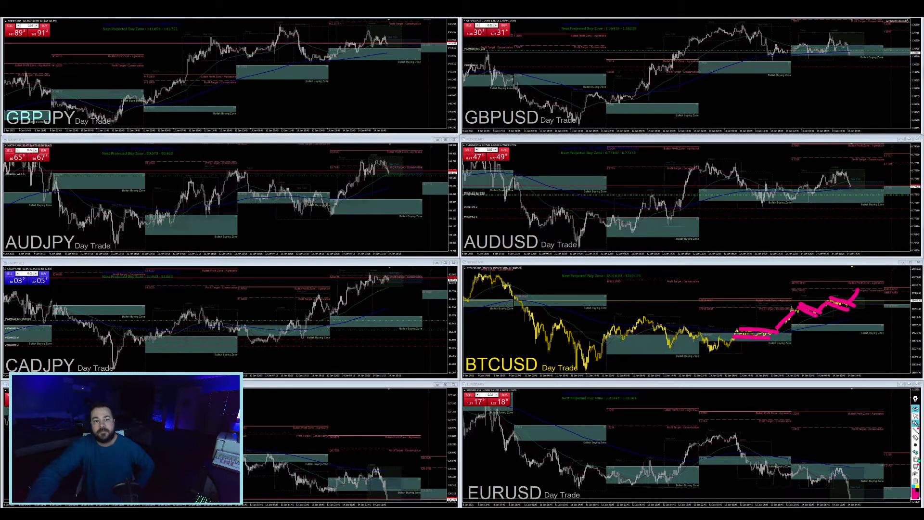
Clear the pink strokes from the BTCUSD chart and leave the screen annotation mode
{"action": "left_click", "coordinate": [916, 460]}
{"action": "left_click", "coordinate": [915, 416]}
{"action": "left_click", "coordinate": [916, 408]}
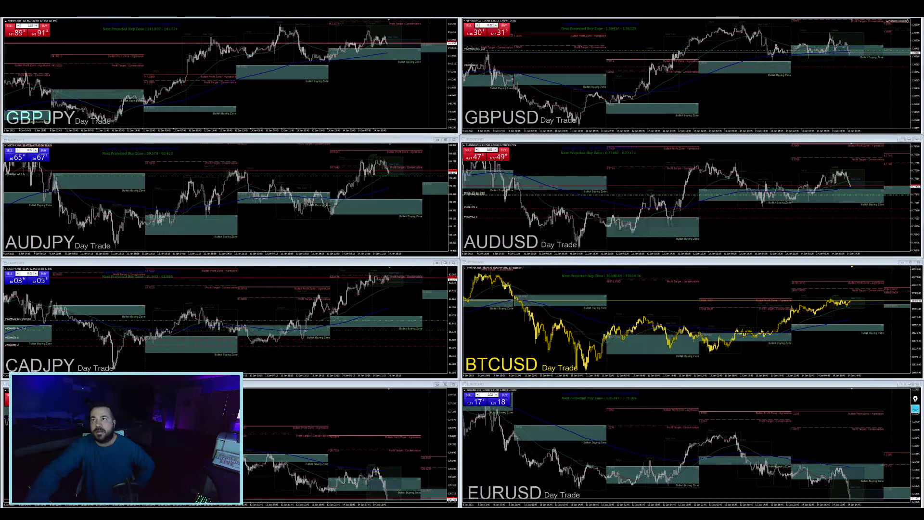
Show the TradingView ETHUSD chart over the forex charts once more to compare it with BTCUSD, and put it away
{"action": "left_click_drag", "start_coordinate": [923, 123], "coordinate": [566, 220]}
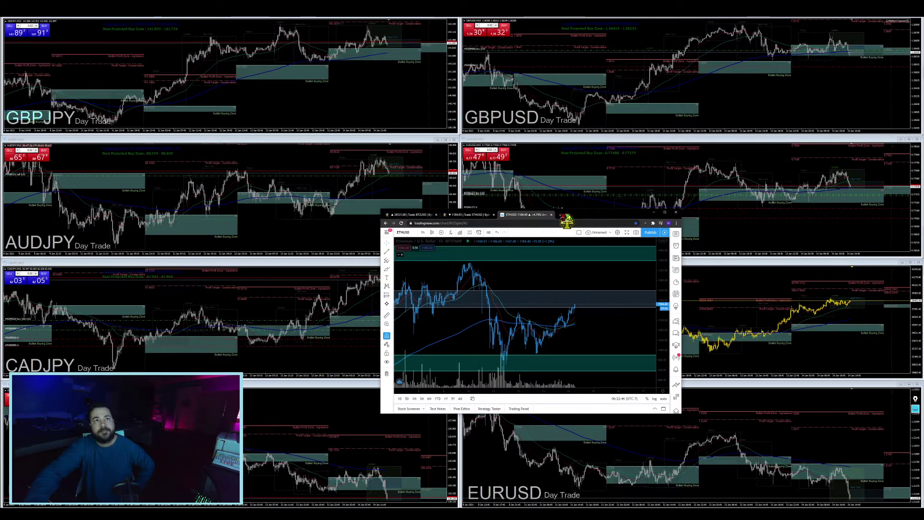
{"action": "left_click_drag", "start_coordinate": [562, 217], "coordinate": [612, 240]}
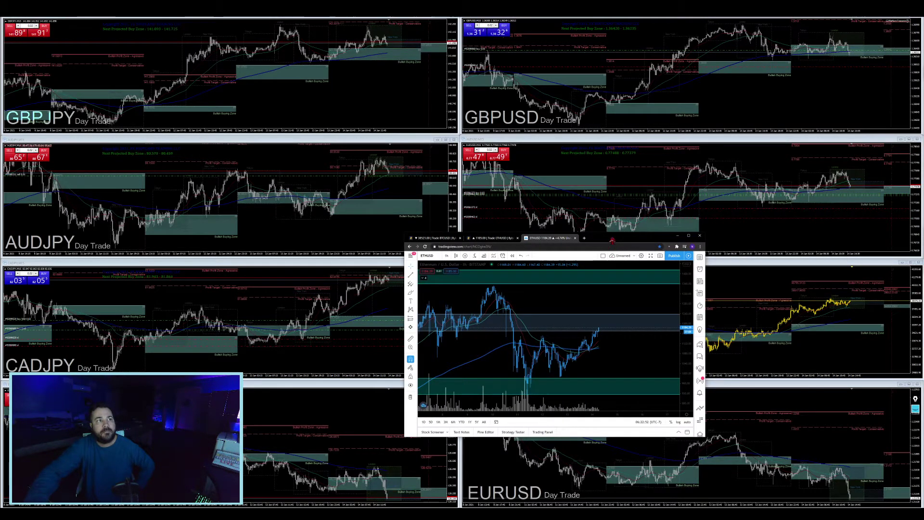
{"action": "left_click_drag", "start_coordinate": [616, 242], "coordinate": [923, 125]}
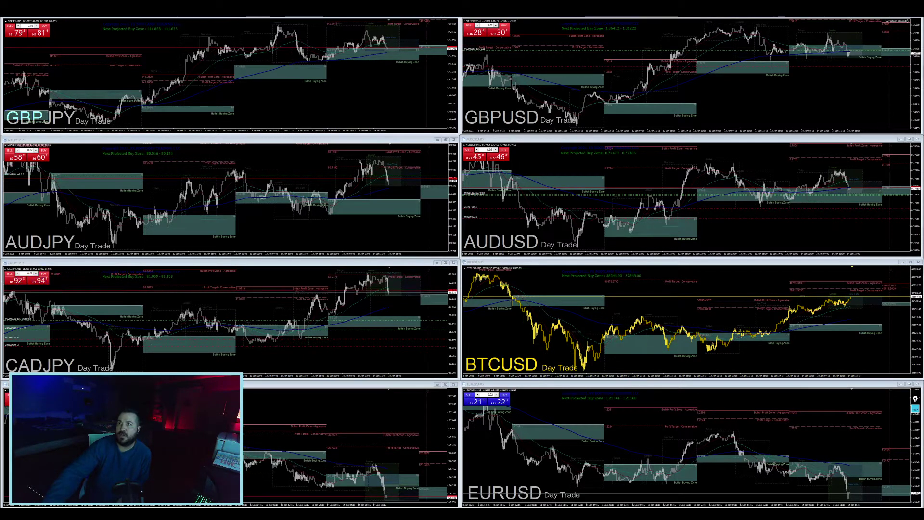
Bring the browser window back, switch to Bybit's ETHUSD page, and view its price chart in full screen before returning to the normal layout
{"action": "left_click_drag", "start_coordinate": [738, 147], "coordinate": [509, 224]}
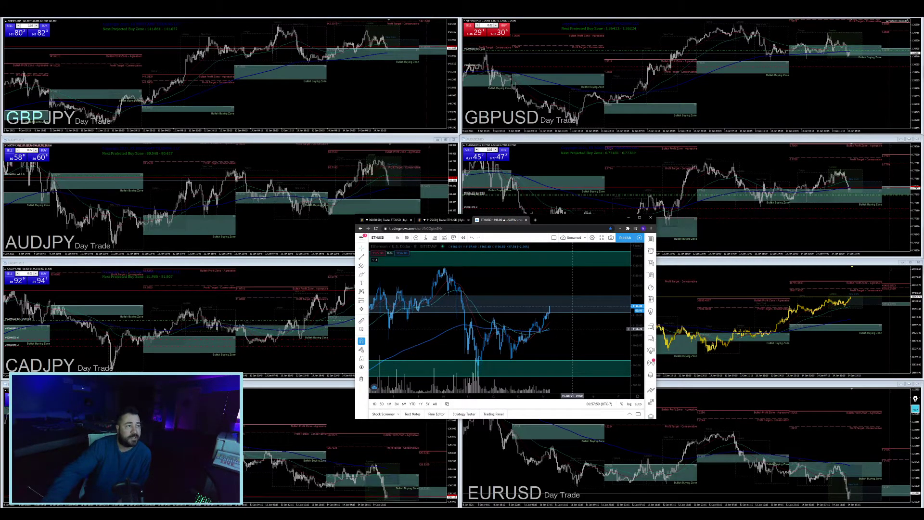
{"action": "left_click", "coordinate": [442, 219]}
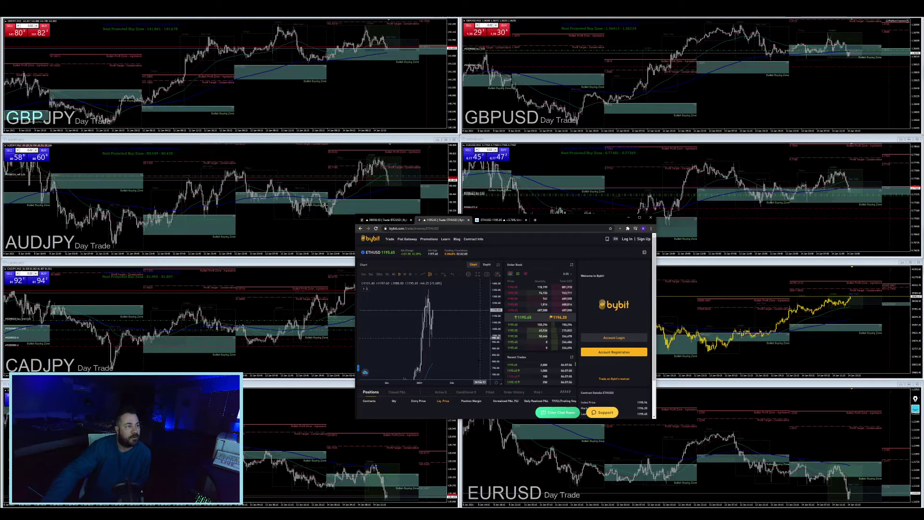
{"action": "left_click", "coordinate": [478, 275]}
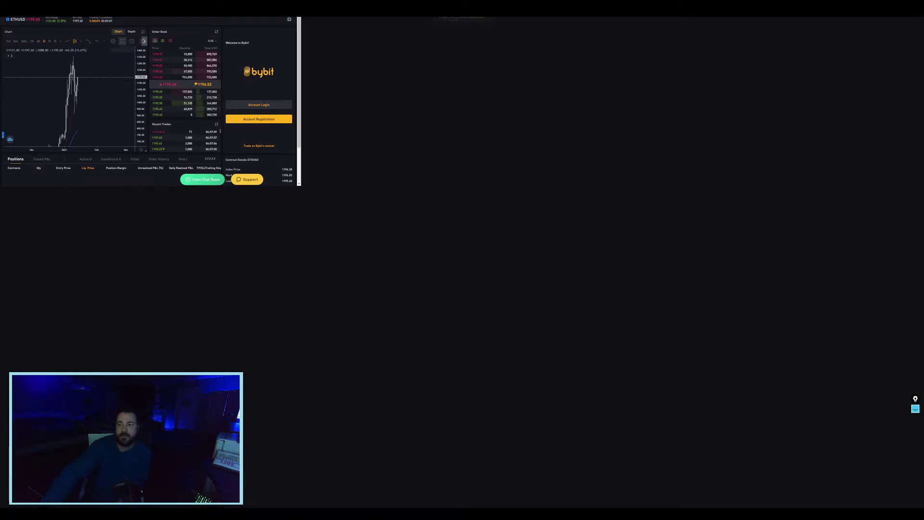
{"action": "left_click", "coordinate": [123, 41]}
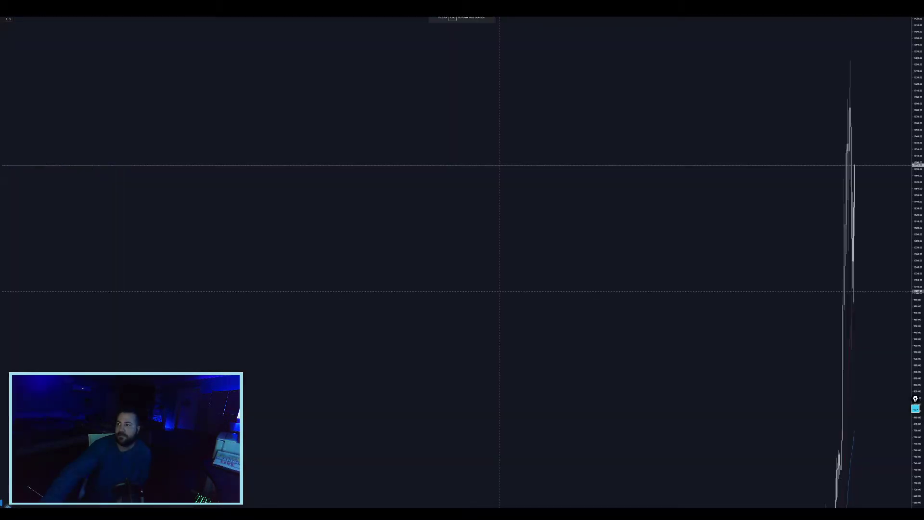
{"action": "key", "text": "Escape"}
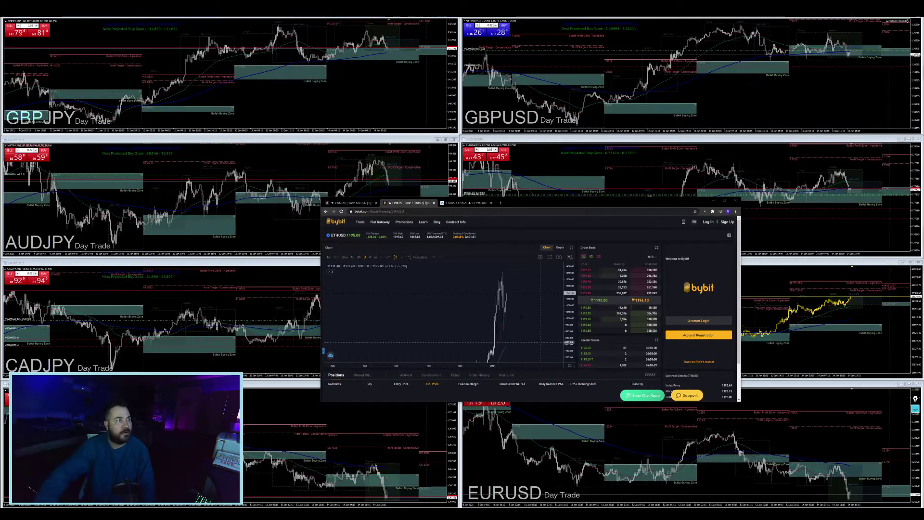
Mark ETHUSD's steep rally on the Bybit chart with a rising pink freehand line and clear the marking
{"action": "left_click_drag", "start_coordinate": [502, 318], "coordinate": [478, 321]}
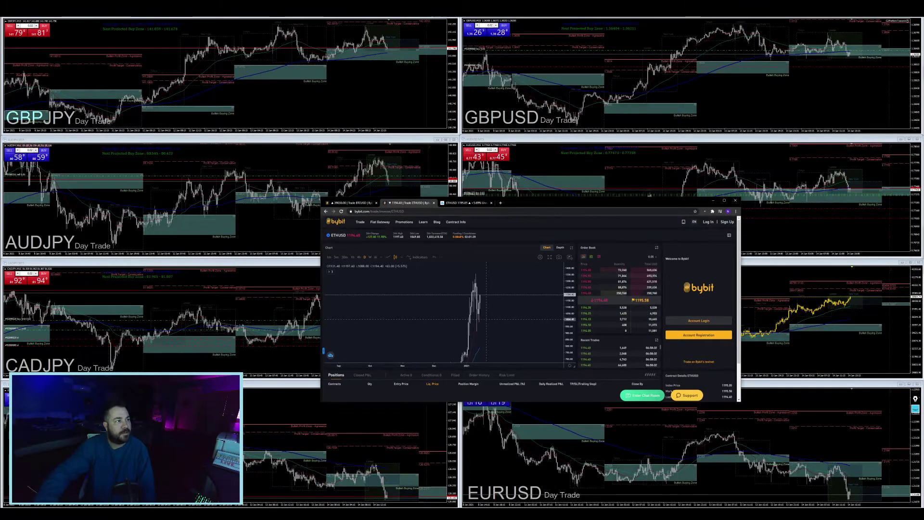
{"action": "left_click_drag", "start_coordinate": [569, 303], "coordinate": [526, 323]}
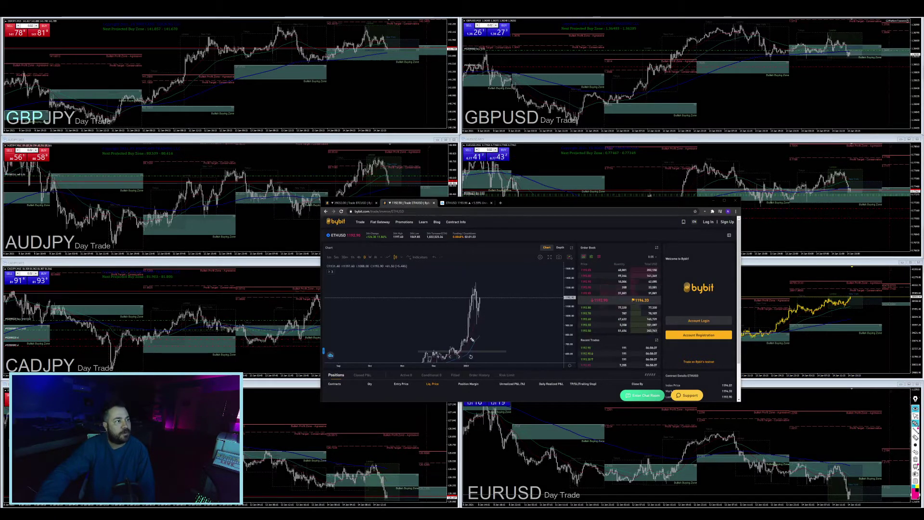
{"action": "left_click_drag", "start_coordinate": [472, 339], "coordinate": [502, 298]}
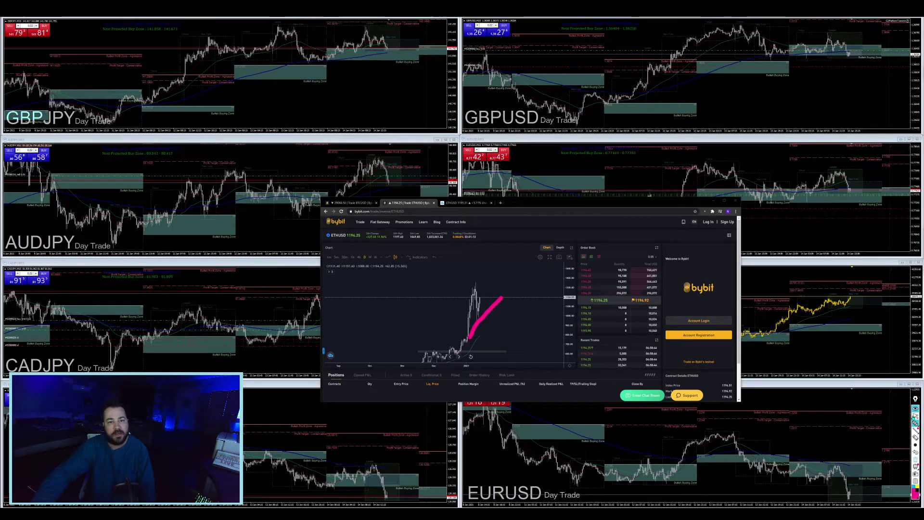
{"action": "left_click", "coordinate": [915, 409]}
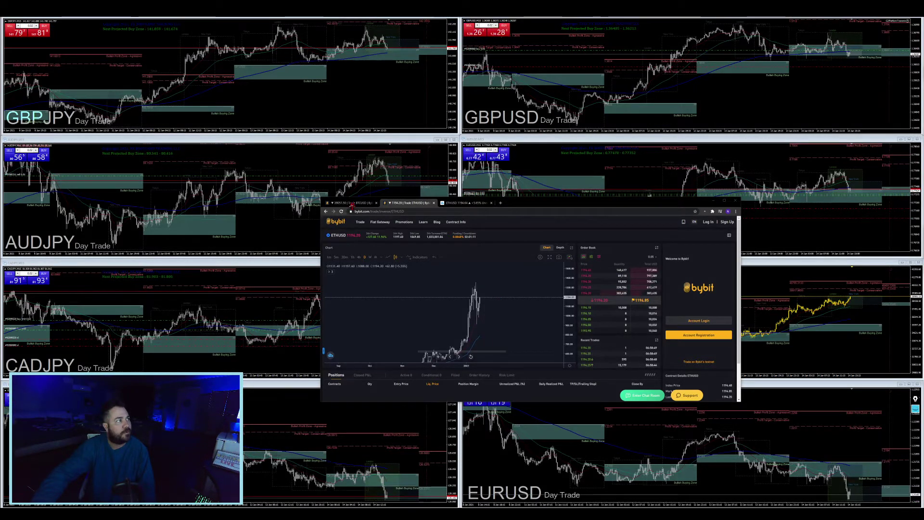
Switch to Bybit's BTCUSD page, mark the price rise with an upward pink freehand stroke, and clear the marking
{"action": "left_click", "coordinate": [352, 205]}
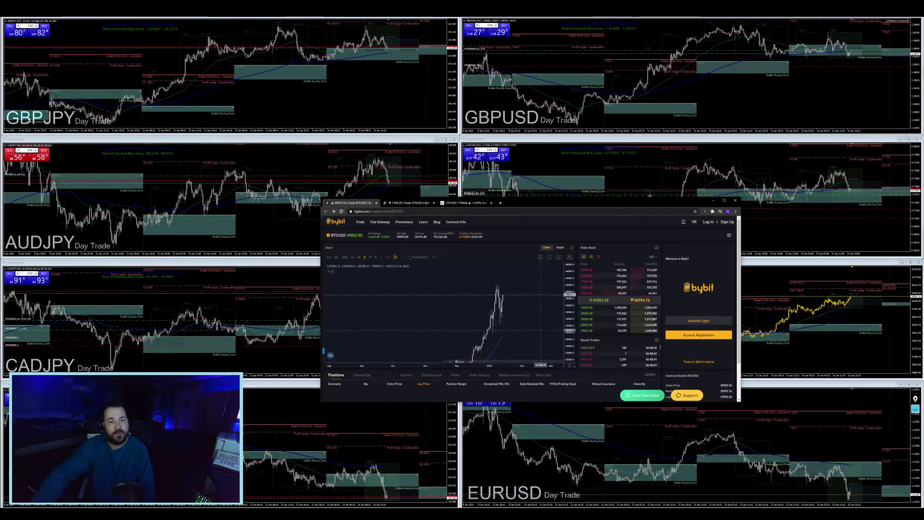
{"action": "left_click", "coordinate": [916, 409]}
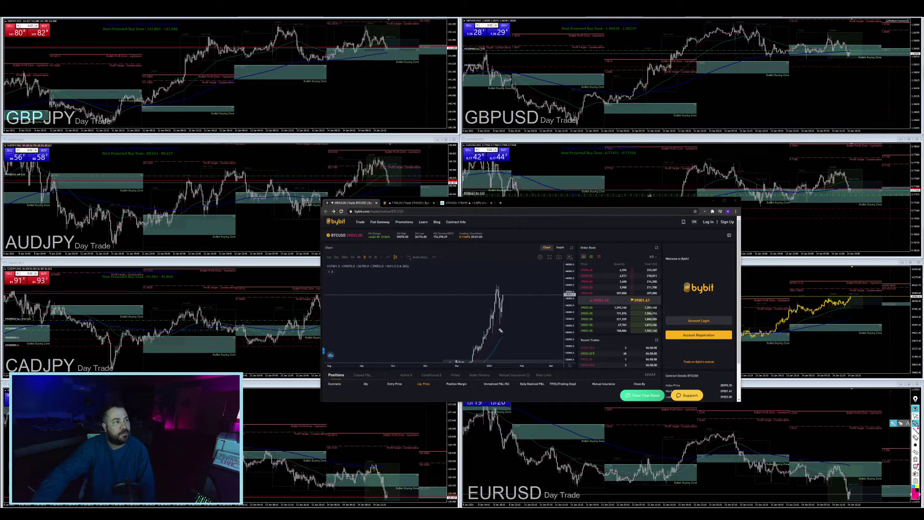
{"action": "left_click_drag", "start_coordinate": [491, 339], "coordinate": [515, 312]}
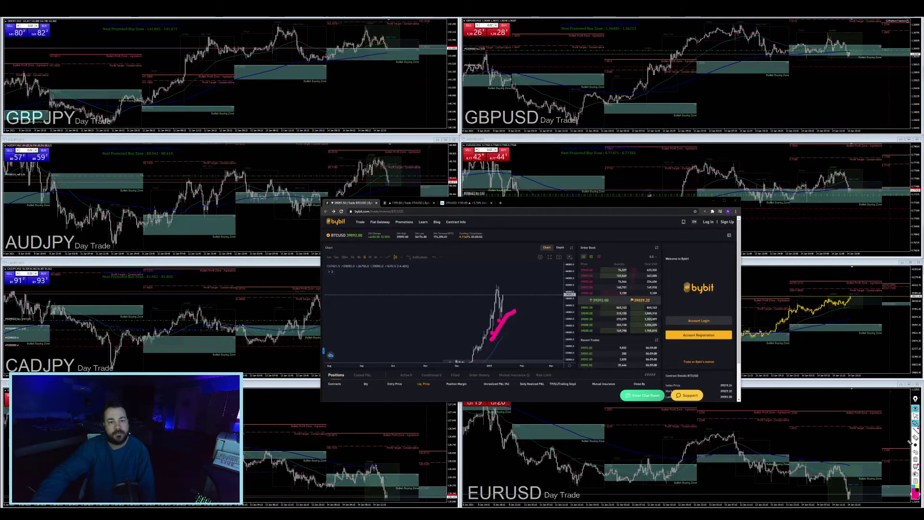
{"action": "left_click", "coordinate": [916, 460]}
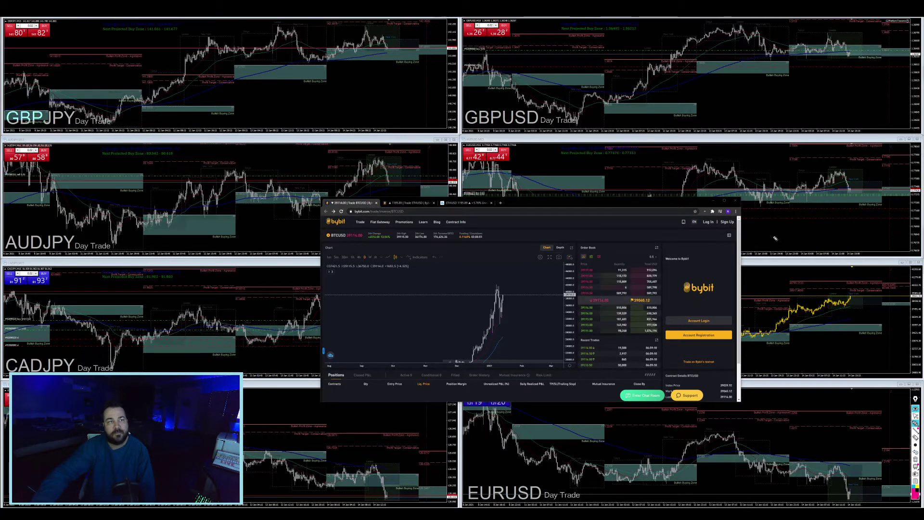
{"action": "key", "text": "ctrl+shift+1"}
Return to the TradingView ETHUSD chart and move the browser window off the forex charts
{"action": "left_click", "coordinate": [465, 203]}
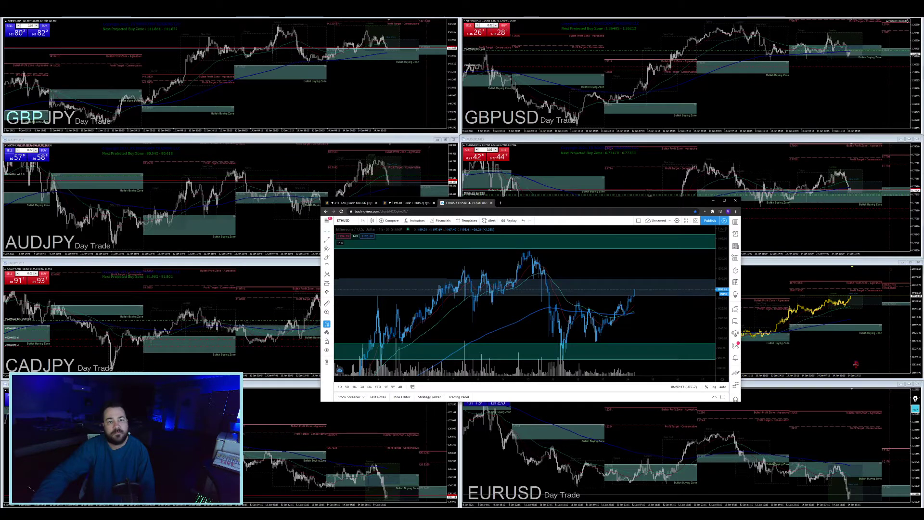
{"action": "left_click_drag", "start_coordinate": [597, 203], "coordinate": [923, 77]}
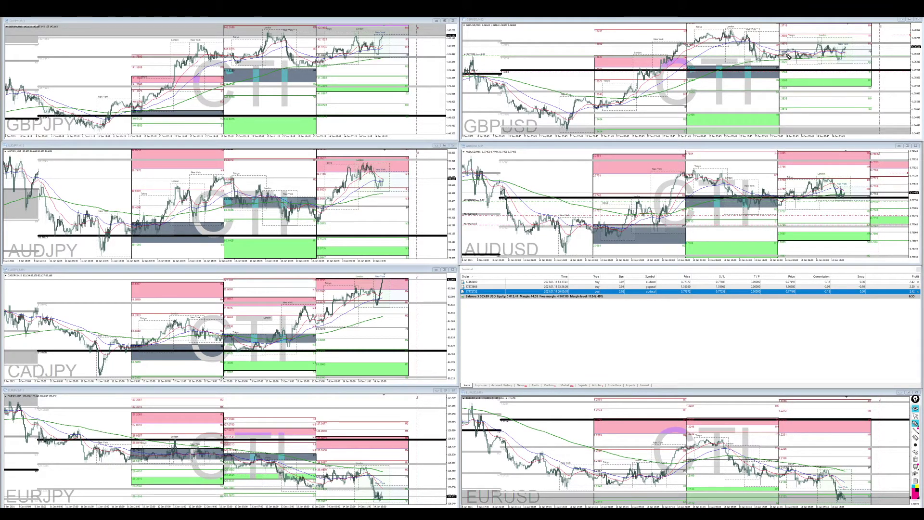
Mark the GBPUSD and AUDUSD levels, the GBPJPY, AUDJPY and CADJPY rebounds and a cross at EURUSD's low in pink, and clear everything
{"action": "mouse_move", "coordinate": [839, 56]}
{"action": "left_mouse_down"}
{"action": "mouse_move", "coordinate": [865, 56]}
{"action": "mouse_move", "coordinate": [786, 57]}
{"action": "mouse_move", "coordinate": [852, 57]}
{"action": "mouse_move", "coordinate": [829, 54]}
{"action": "left_mouse_up"}
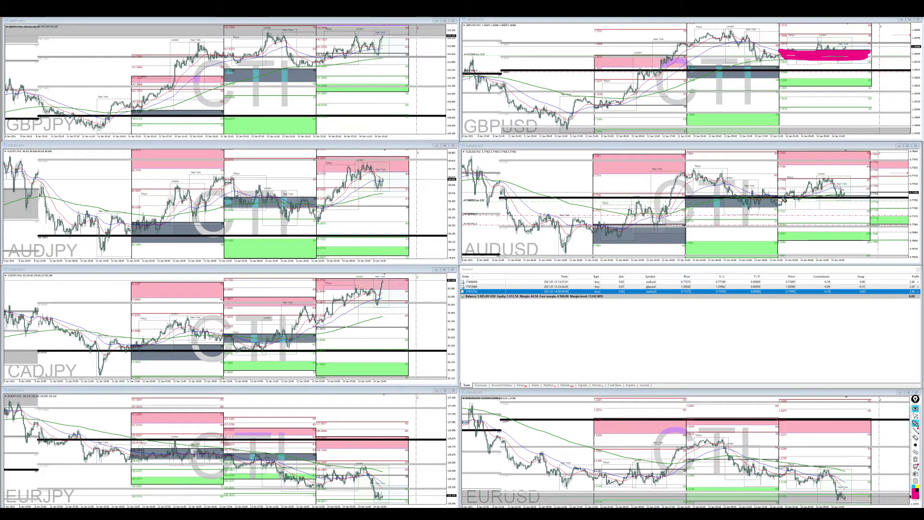
{"action": "left_click_drag", "start_coordinate": [778, 197], "coordinate": [859, 200]}
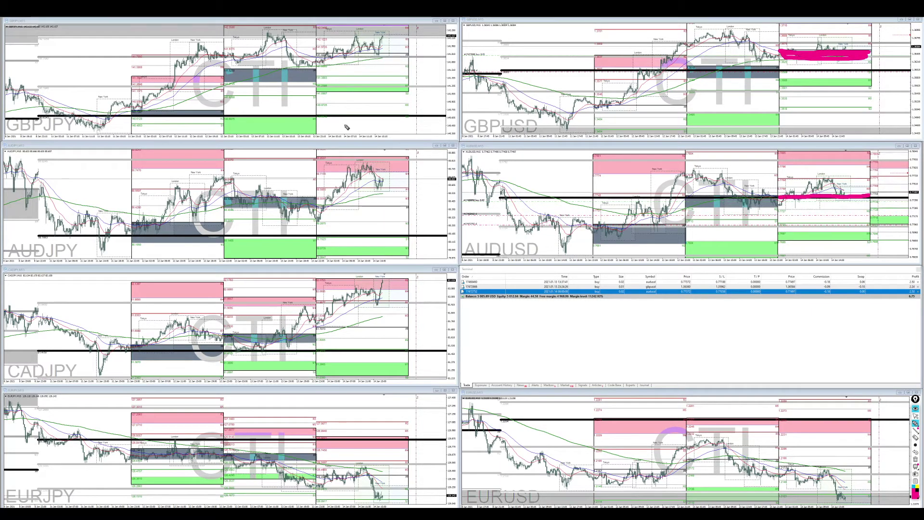
{"action": "left_click_drag", "start_coordinate": [372, 55], "coordinate": [388, 37]}
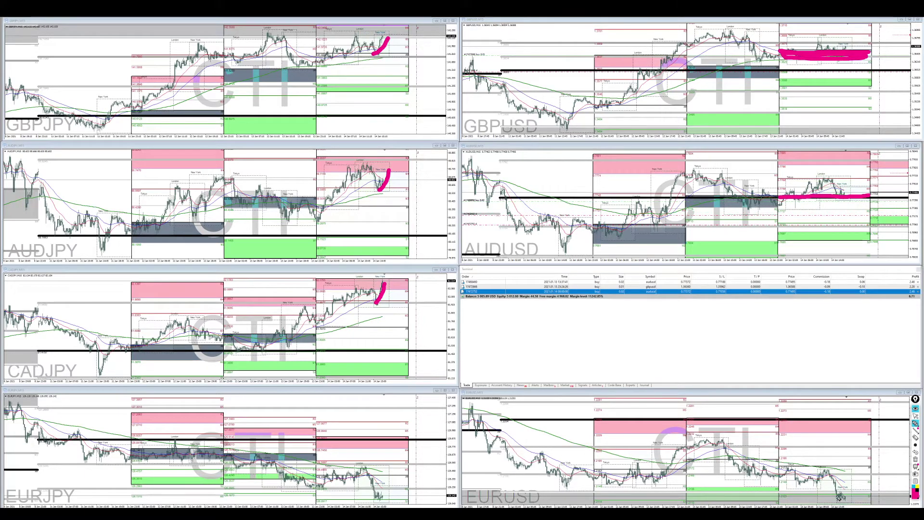
{"action": "left_click_drag", "start_coordinate": [832, 494], "coordinate": [854, 502]}
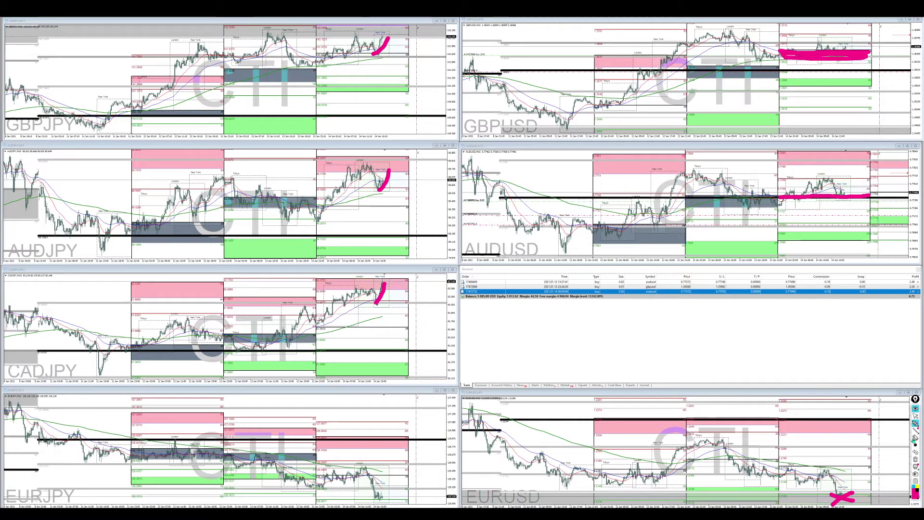
{"action": "left_click", "coordinate": [915, 459]}
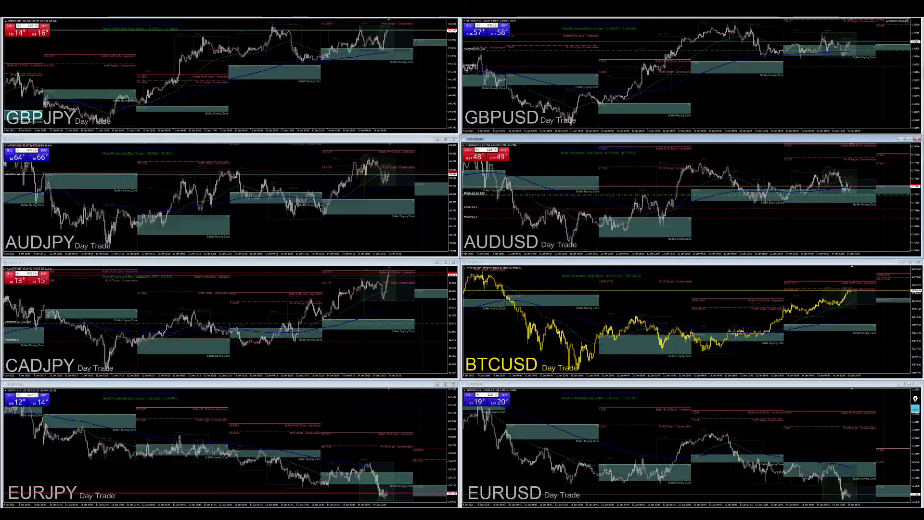
In the MASTER ACCOUNT spreadsheet's day trade log, enter CADJPY with the trade's short order number in the first empty row
{"action": "key", "text": "alt+Tab"}
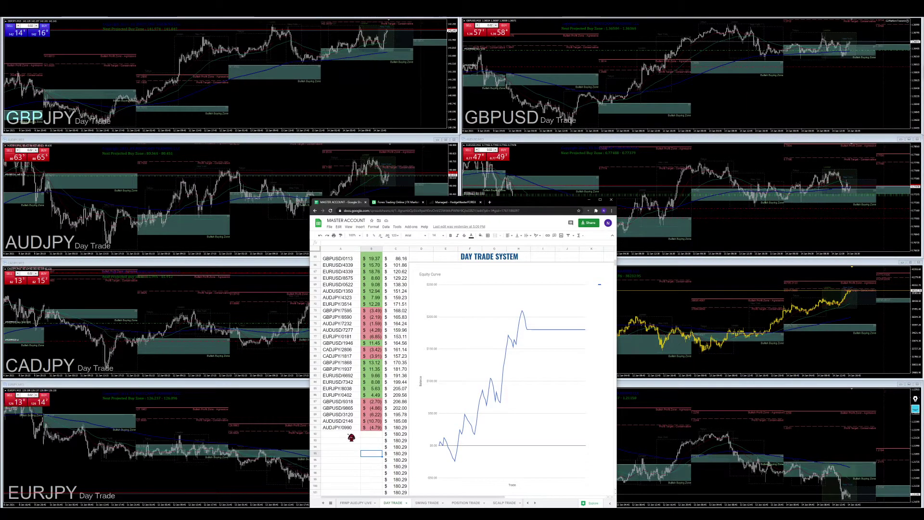
{"action": "left_click", "coordinate": [347, 434]}
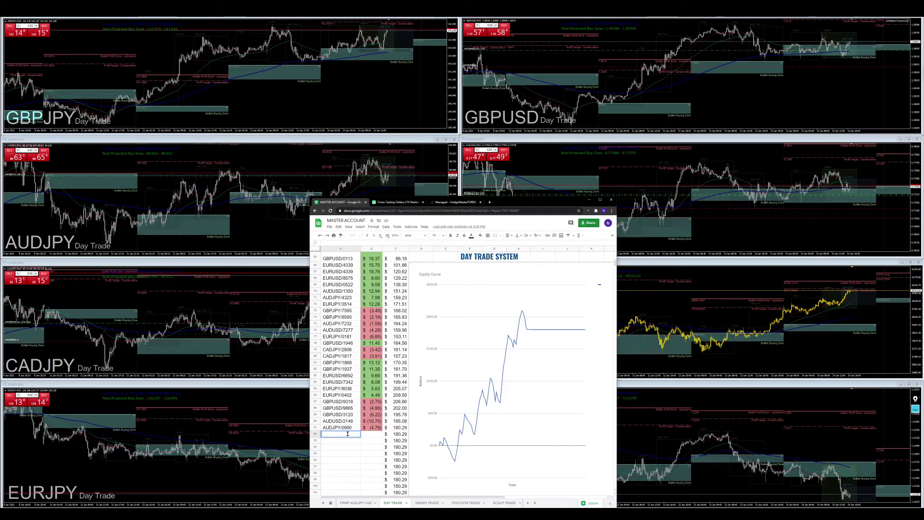
{"action": "type", "text": "CA"}
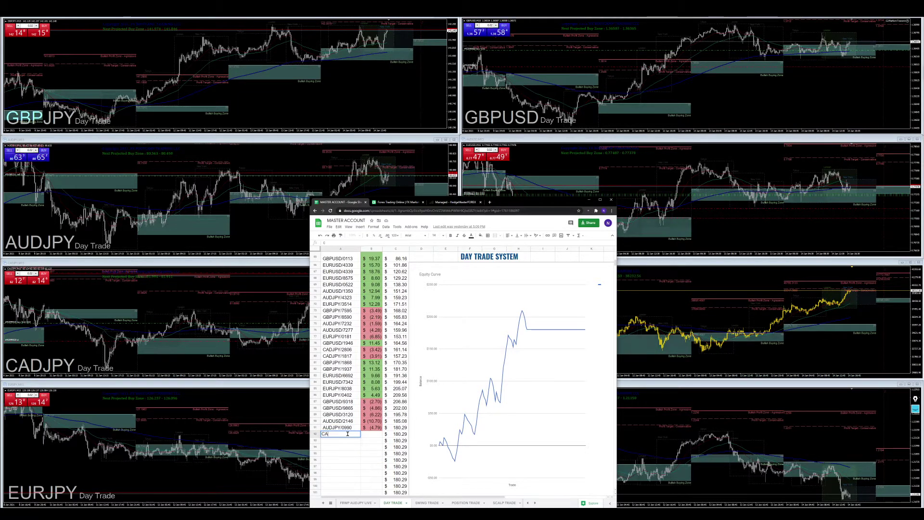
{"action": "type", "text": "DJPY"}
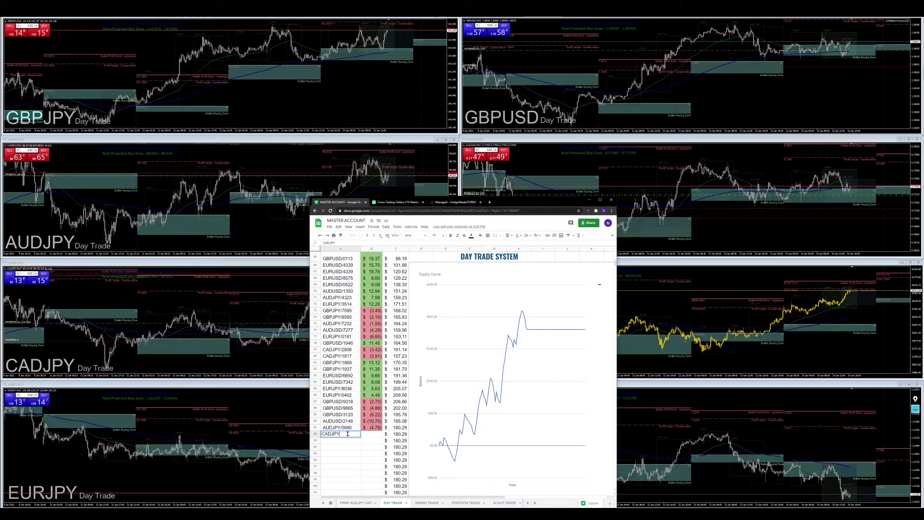
{"action": "type", "text": "/"}
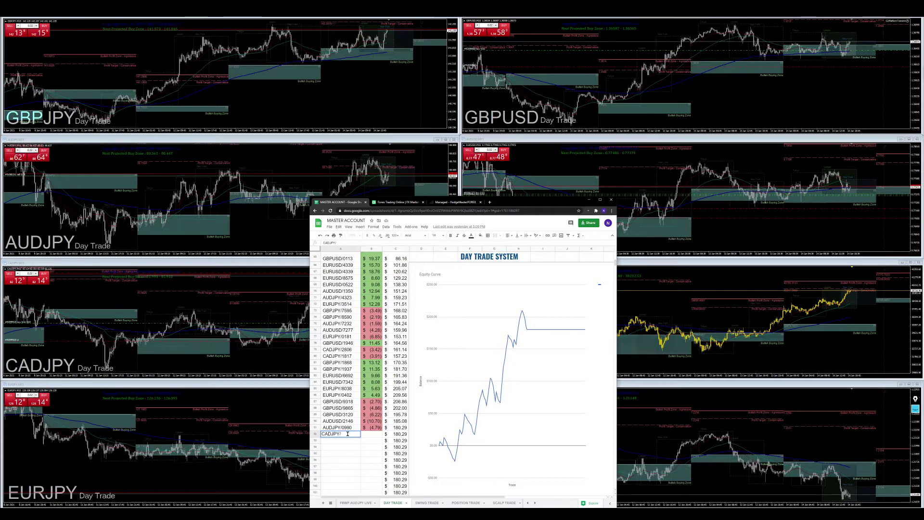
{"action": "type", "text": "9520"}
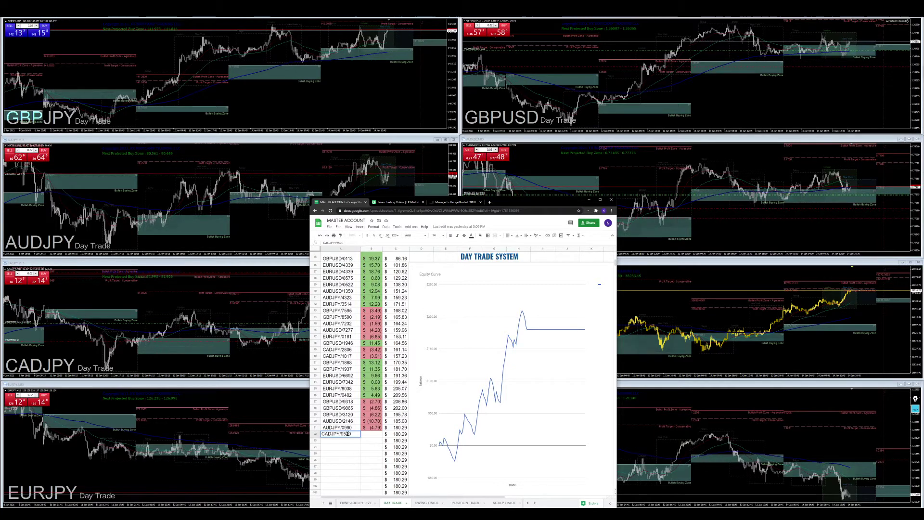
{"action": "key", "text": "Tab"}
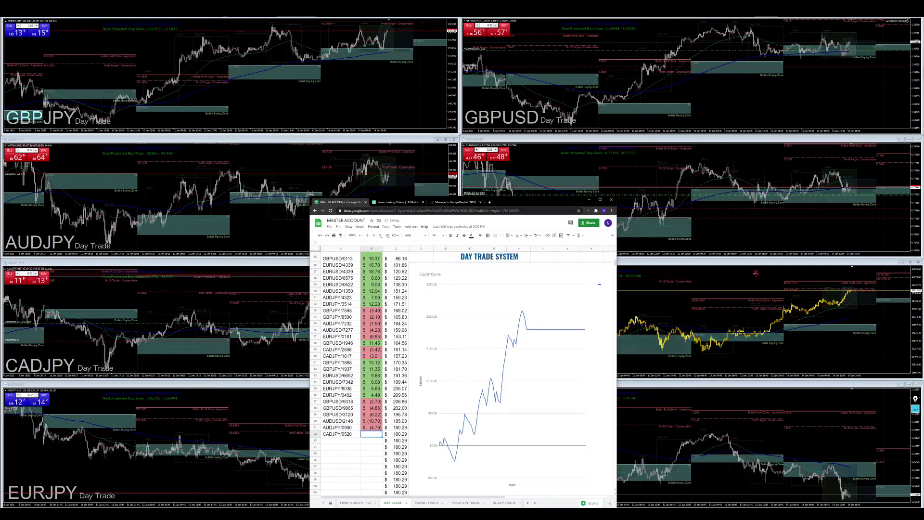
Look up the profit of the latest closed CADJPY trade in the trading terminal's account history
{"action": "left_click", "coordinate": [697, 227]}
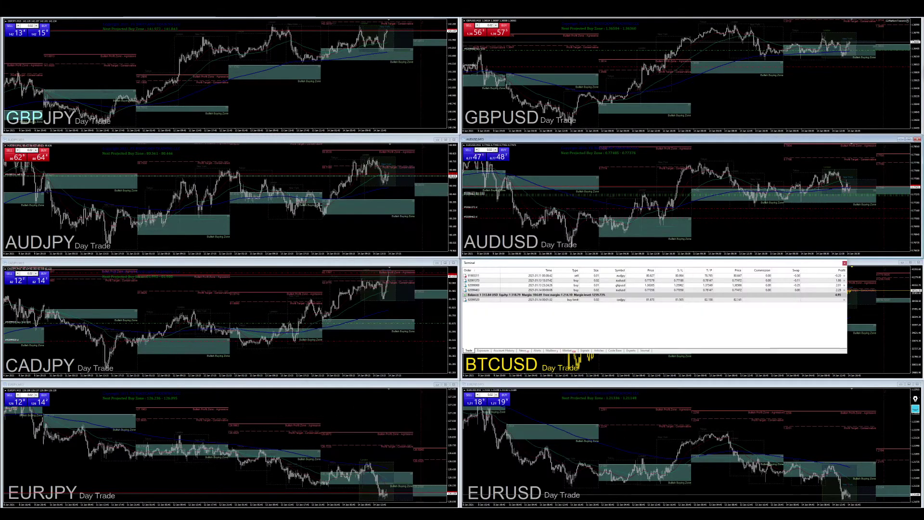
{"action": "left_click", "coordinate": [504, 351]}
{"action": "left_click", "coordinate": [591, 329]}
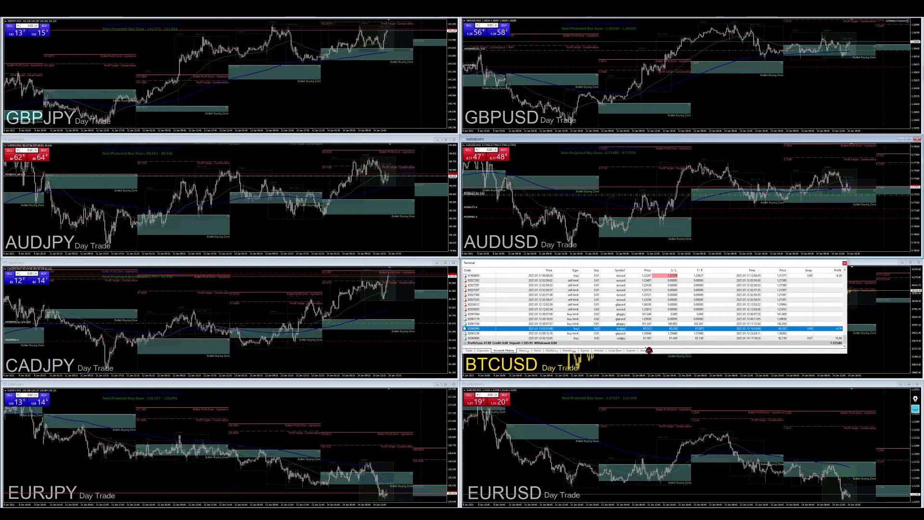
{"action": "left_click", "coordinate": [637, 338]}
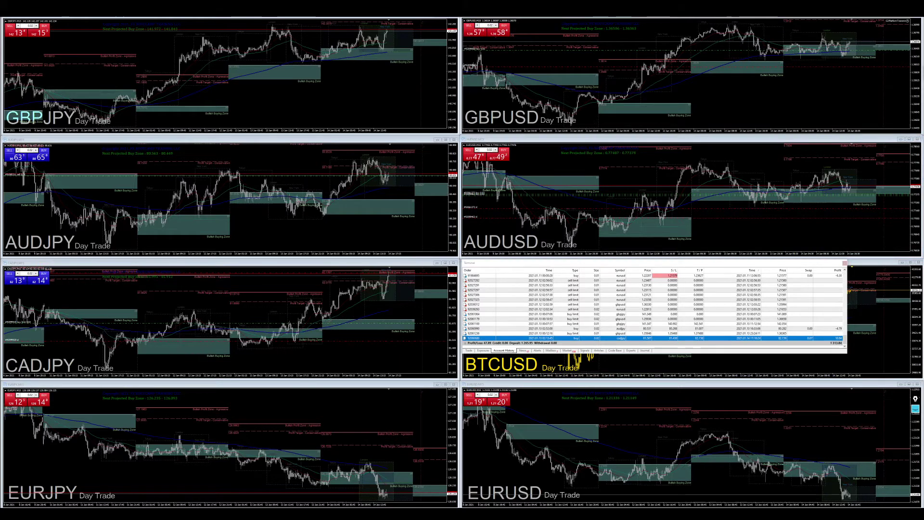
Return to the MASTER ACCOUNT spreadsheet and enter 10.94 as the new CADJPY trade's result
{"action": "key", "text": "alt+Tab"}
{"action": "double_click", "coordinate": [377, 436]}
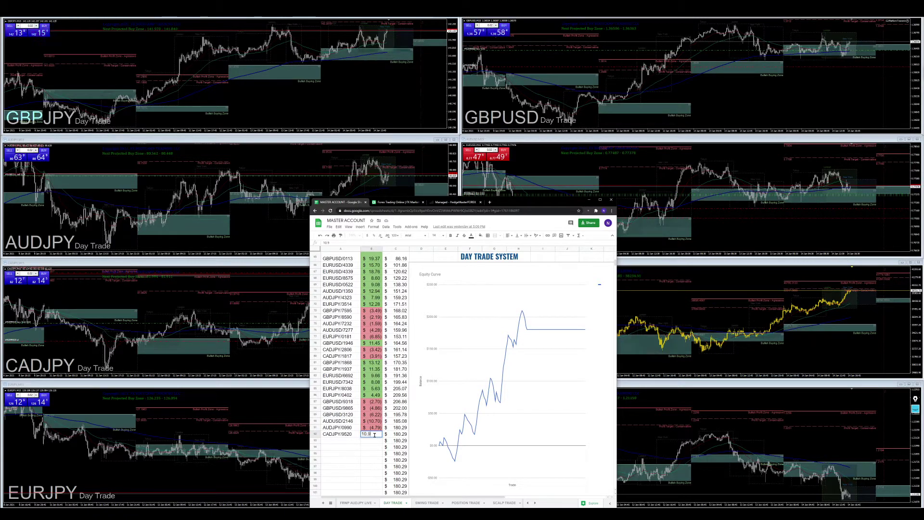
{"action": "type", "text": "10.94"}
{"action": "key", "text": "Return"}
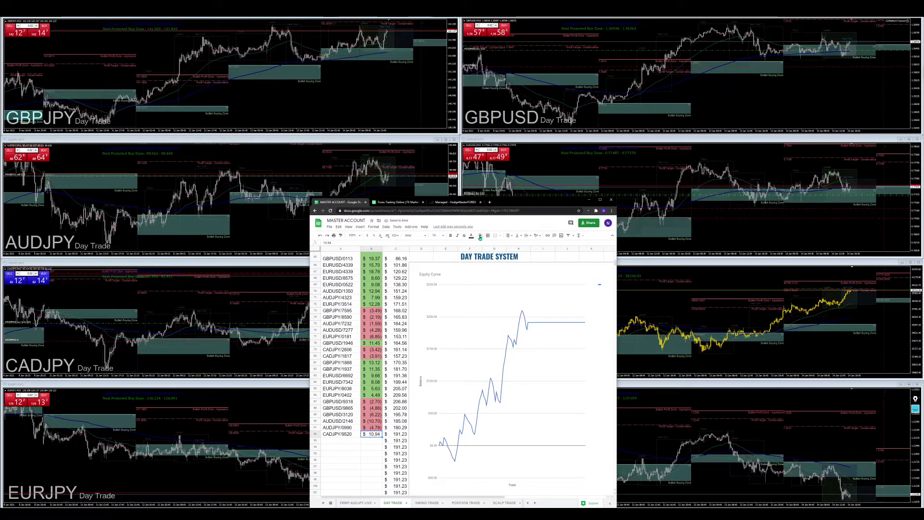
Fill the new CADJPY result cell with green and minimize the spreadsheet window
{"action": "left_click", "coordinate": [480, 236]}
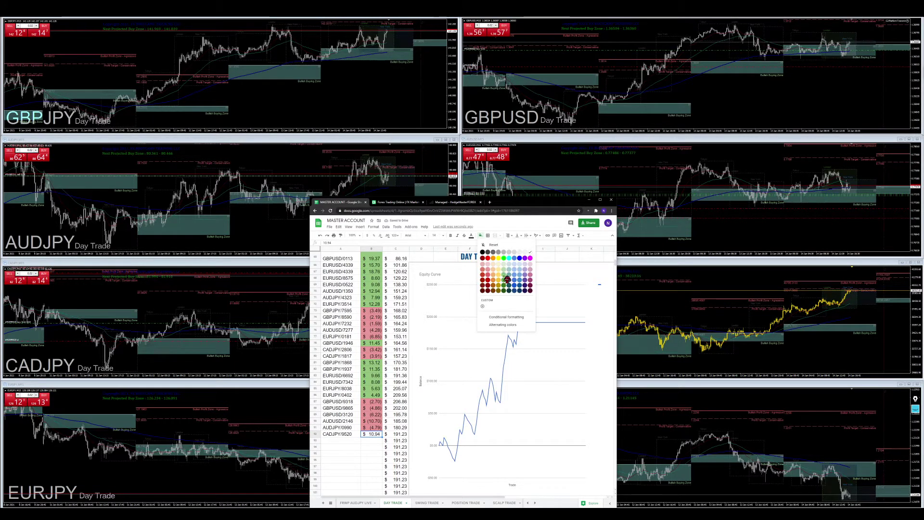
{"action": "left_click", "coordinate": [501, 275]}
{"action": "left_click", "coordinate": [370, 466]}
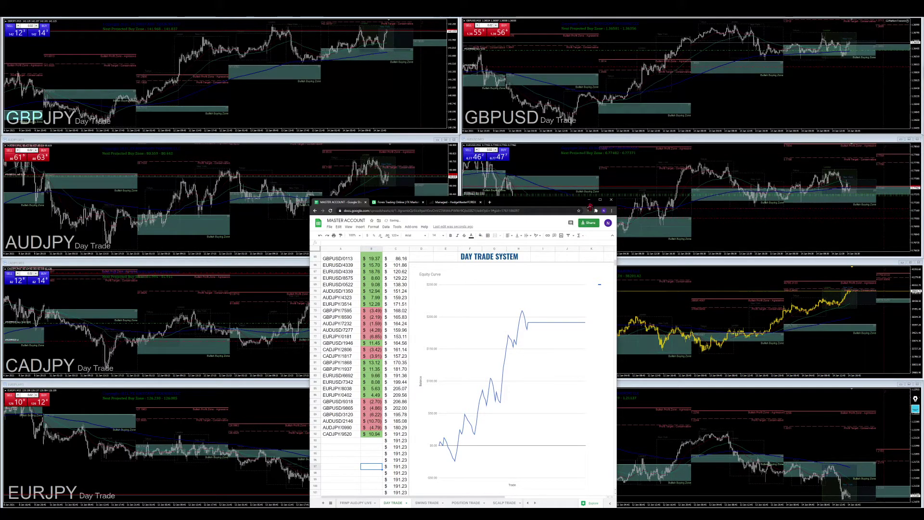
{"action": "left_click", "coordinate": [590, 200]}
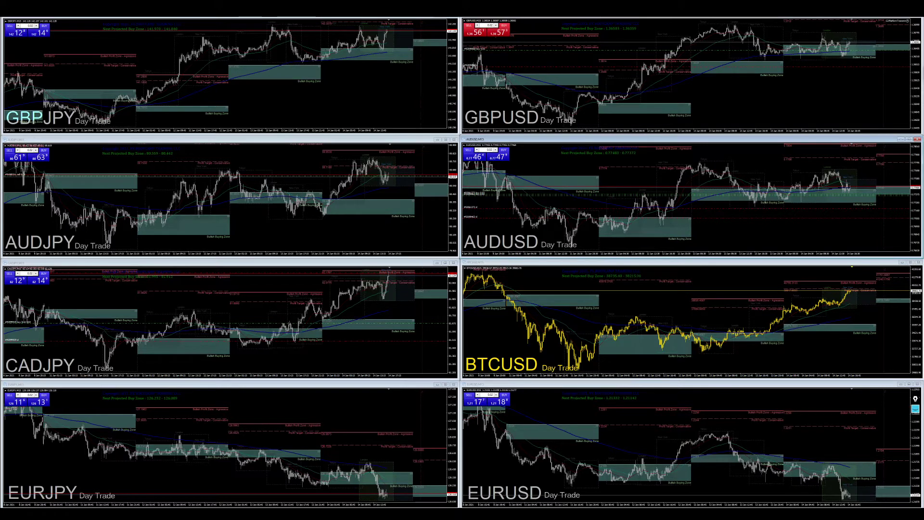
Switch to the TradingView ETHUSD chart and move its browser window off the forex charts
{"action": "key", "text": "alt+Tab"}
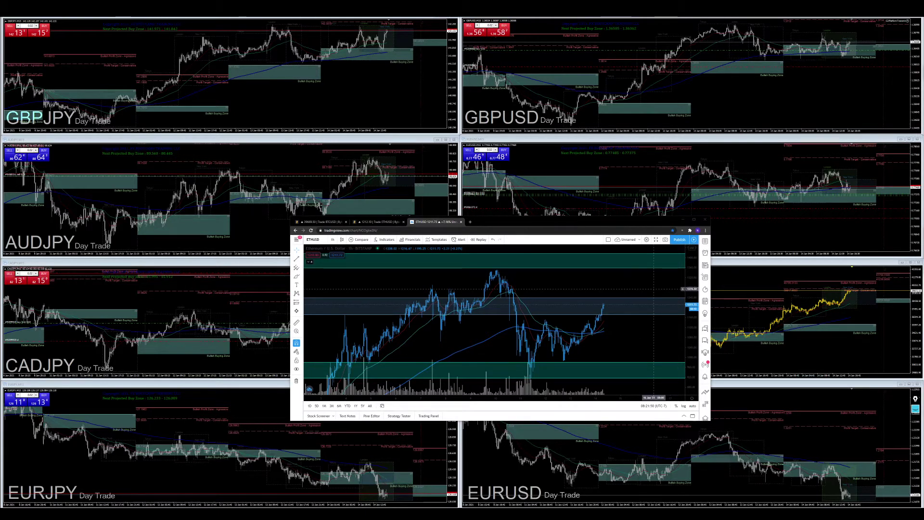
{"action": "left_click_drag", "start_coordinate": [624, 225], "coordinate": [923, 50]}
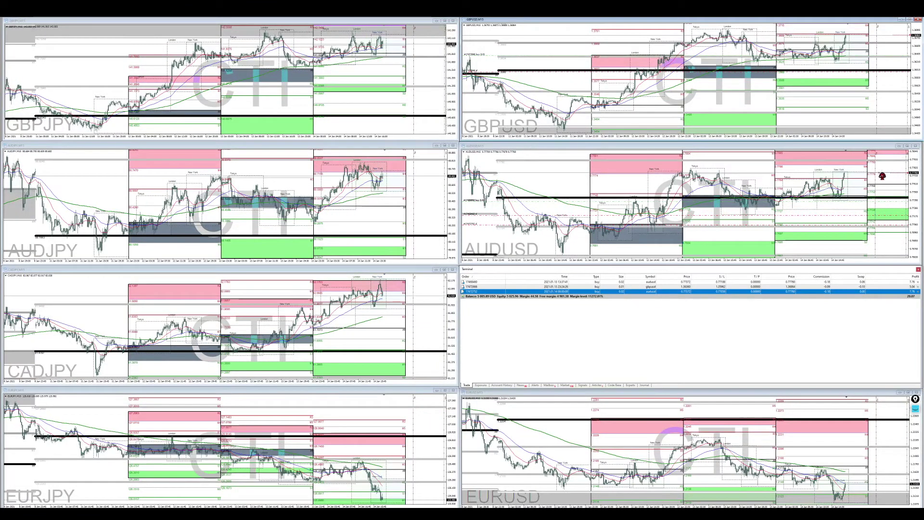
{"action": "left_click", "coordinate": [895, 176]}
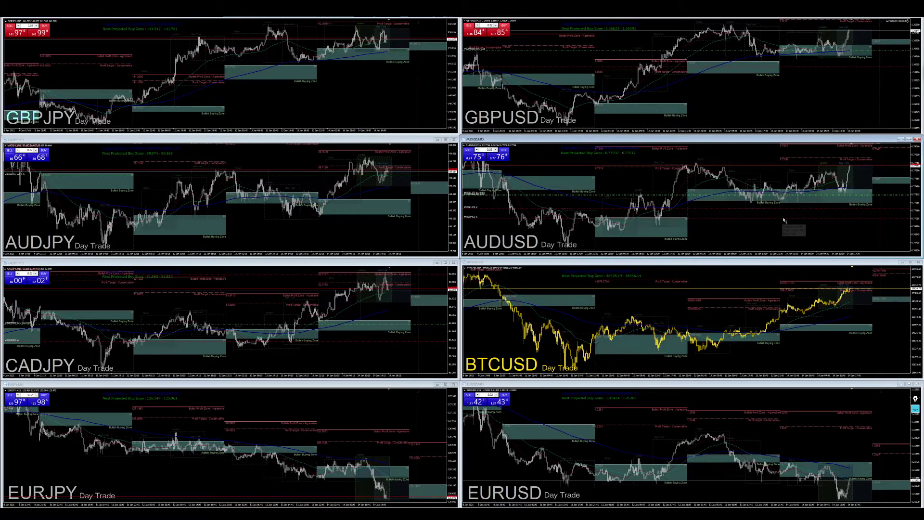
Raise AUDUSD's lowest stop-loss line to the level of the one above, and inspect the chart maximized before restoring the grid
{"action": "left_click_drag", "start_coordinate": [786, 220], "coordinate": [788, 209]}
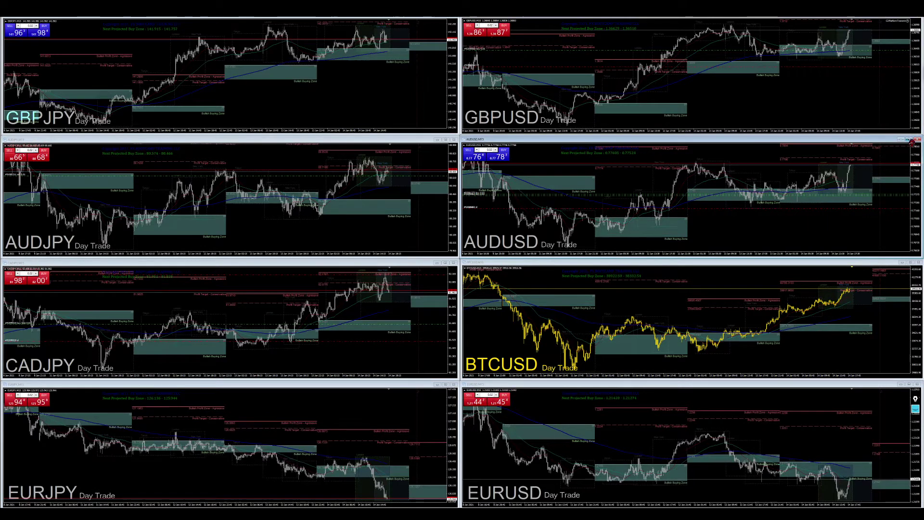
{"action": "left_click", "coordinate": [909, 139]}
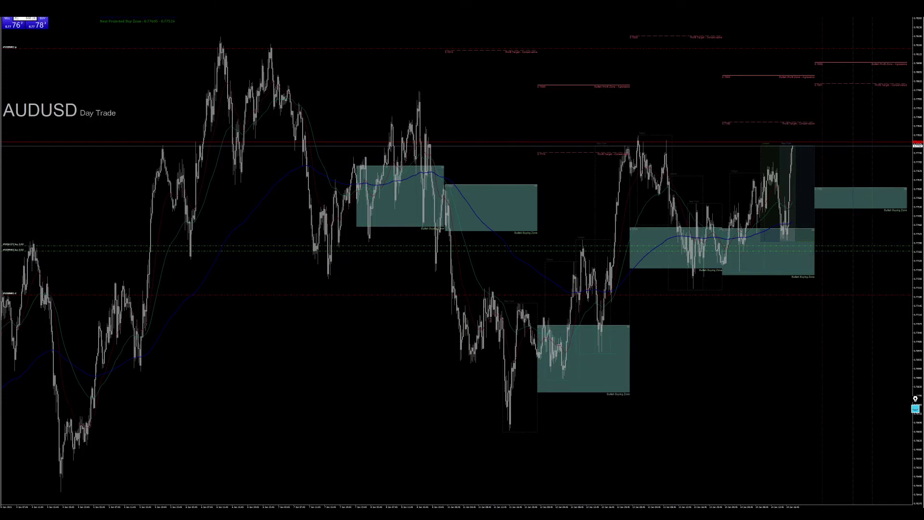
{"action": "left_click", "coordinate": [911, 11]}
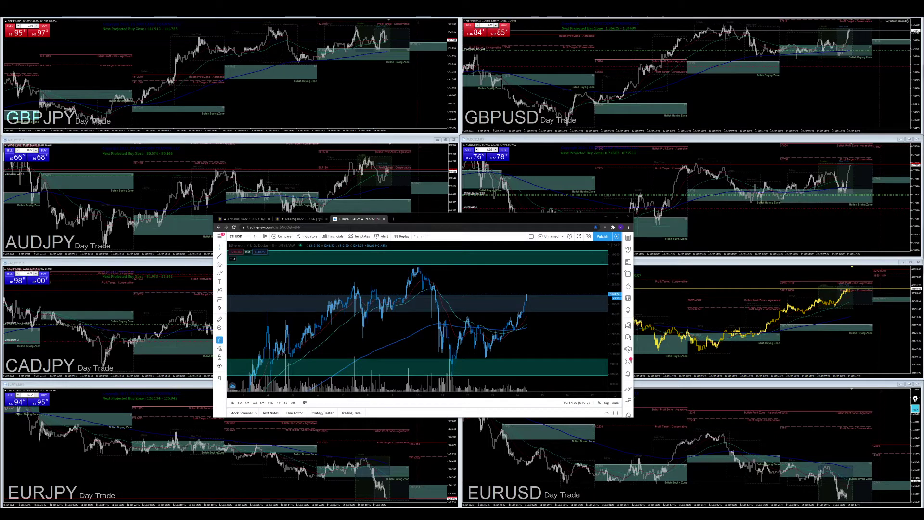
Move the ETHUSD window off the charts, then mark the earlier session high on the maximized GBPUSD chart with a pink dot and clear it
{"action": "left_click_drag", "start_coordinate": [510, 218], "coordinate": [923, 48]}
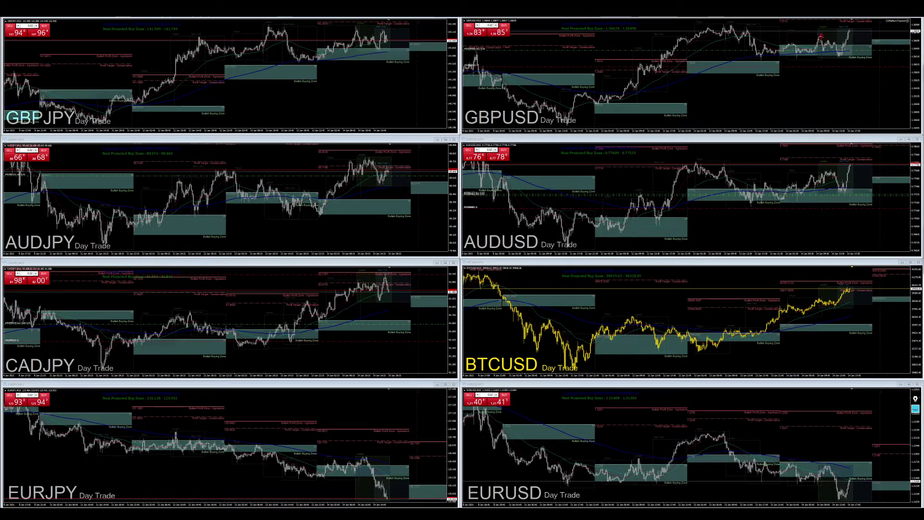
{"action": "left_click", "coordinate": [908, 16]}
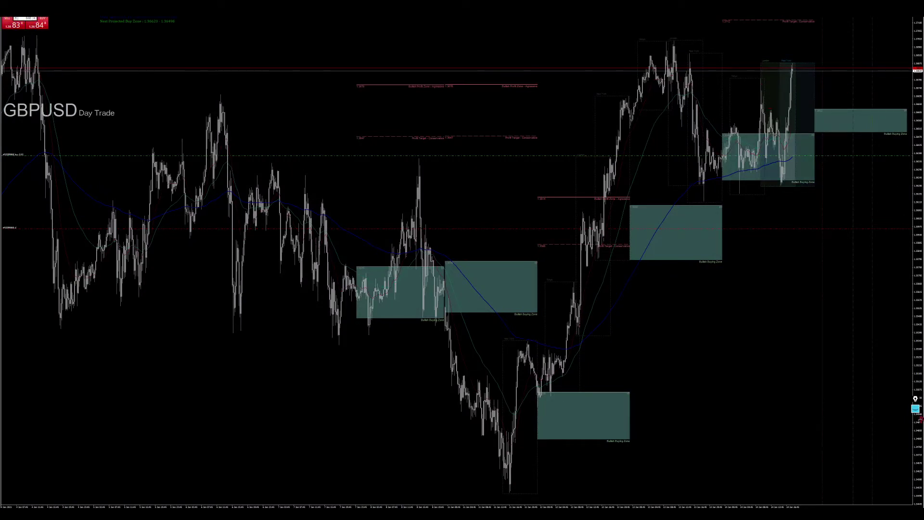
{"action": "left_click", "coordinate": [915, 412]}
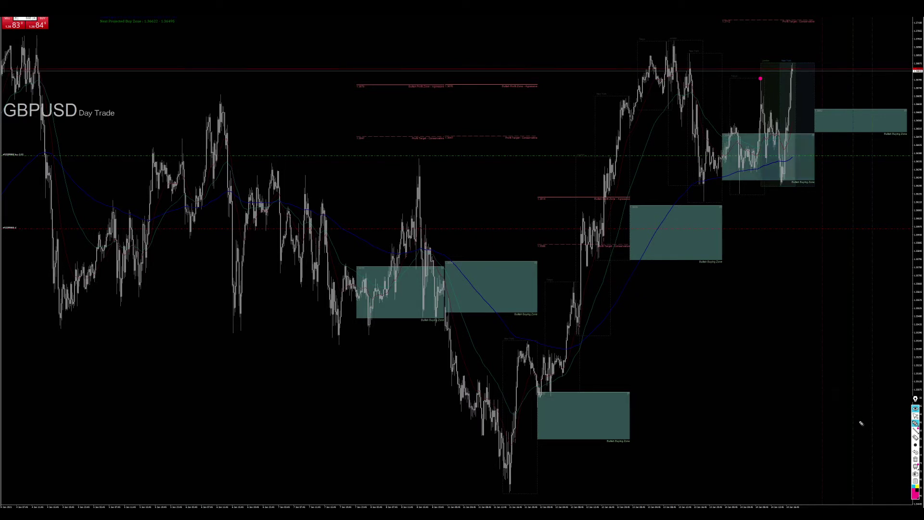
{"action": "left_click", "coordinate": [915, 460]}
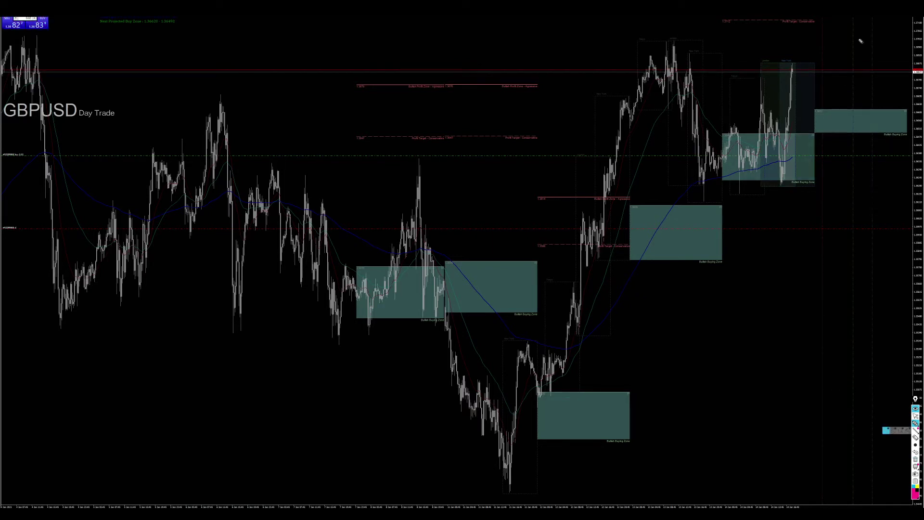
{"action": "left_click", "coordinate": [915, 409]}
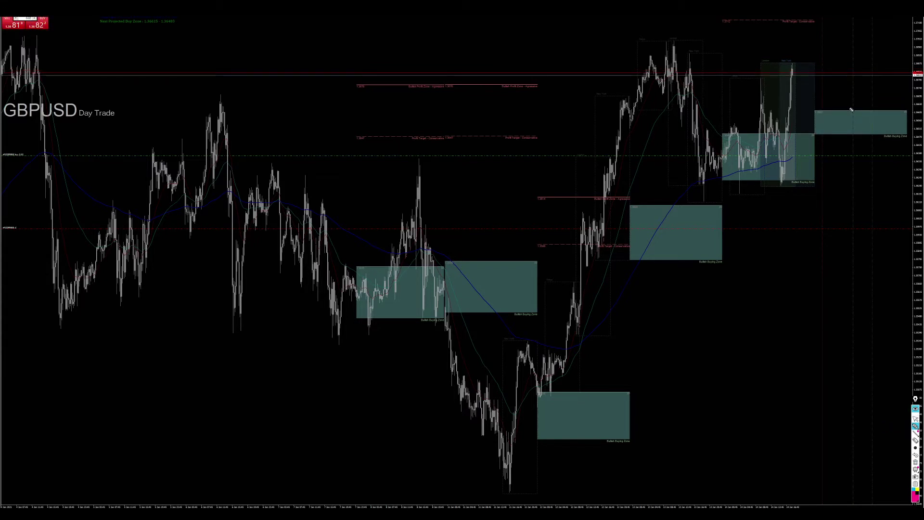
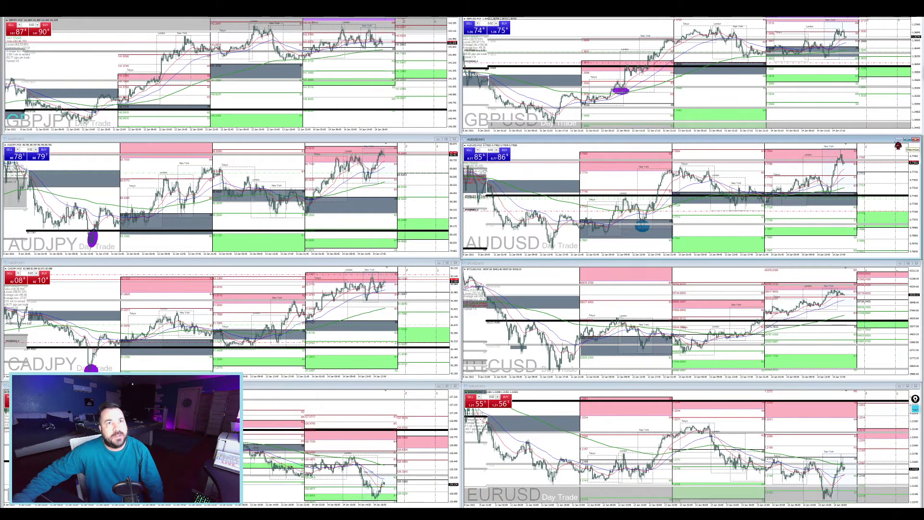
Maximize the AUDUSD chart and measure the New York session rally from the buying zone up to its high
{"action": "left_click", "coordinate": [907, 139]}
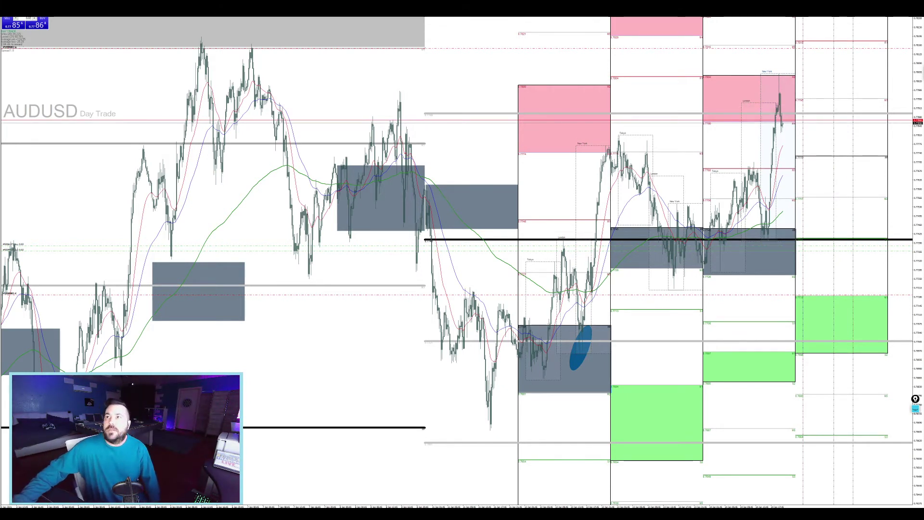
{"action": "middle_click", "coordinate": [848, 193]}
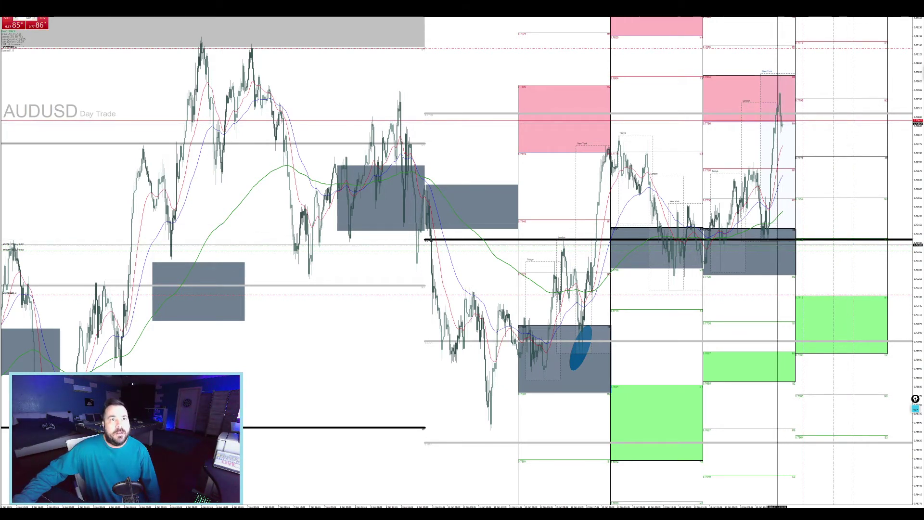
{"action": "left_click_drag", "start_coordinate": [777, 245], "coordinate": [778, 78]}
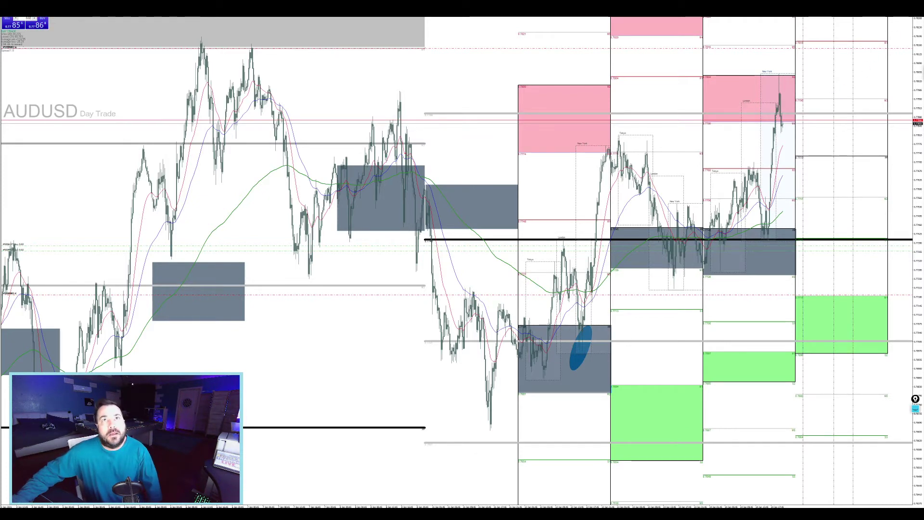
{"action": "left_click_drag", "start_coordinate": [915, 42], "coordinate": [914, 62]}
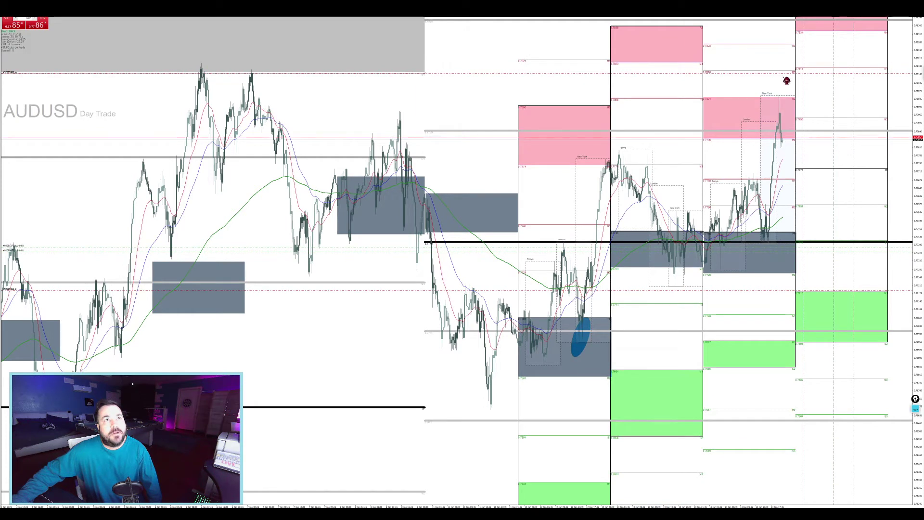
{"action": "middle_click", "coordinate": [784, 232]}
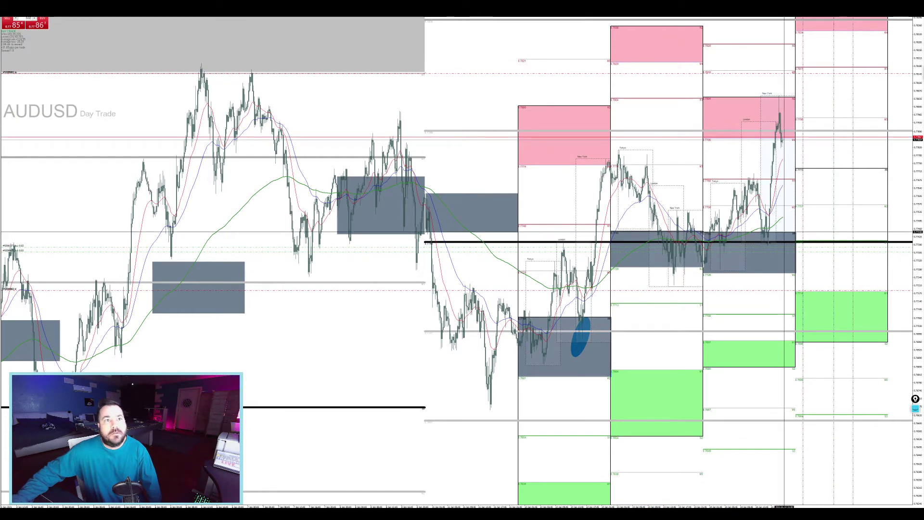
{"action": "left_click_drag", "start_coordinate": [776, 139], "coordinate": [782, 76]}
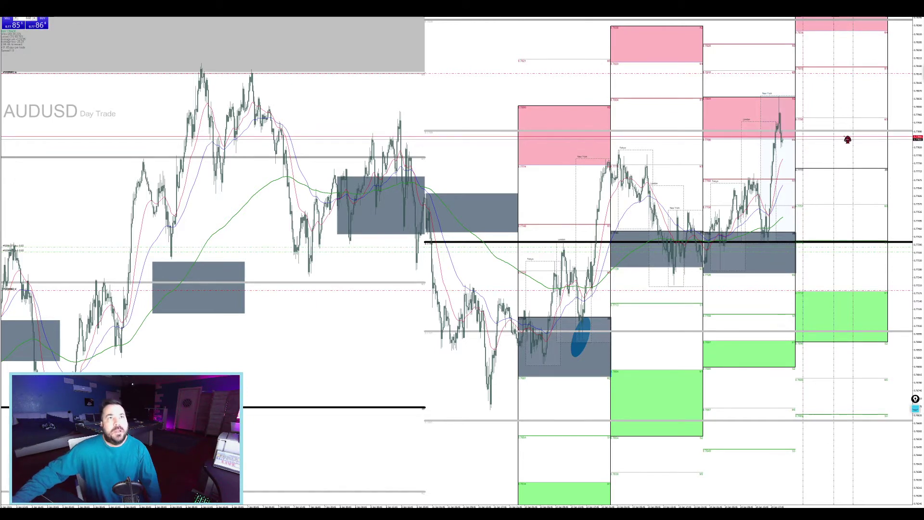
Compress the AUDUSD chart's price scale to bring the zones well above and below the current price into view
{"action": "left_click_drag", "start_coordinate": [918, 100], "coordinate": [914, 326]}
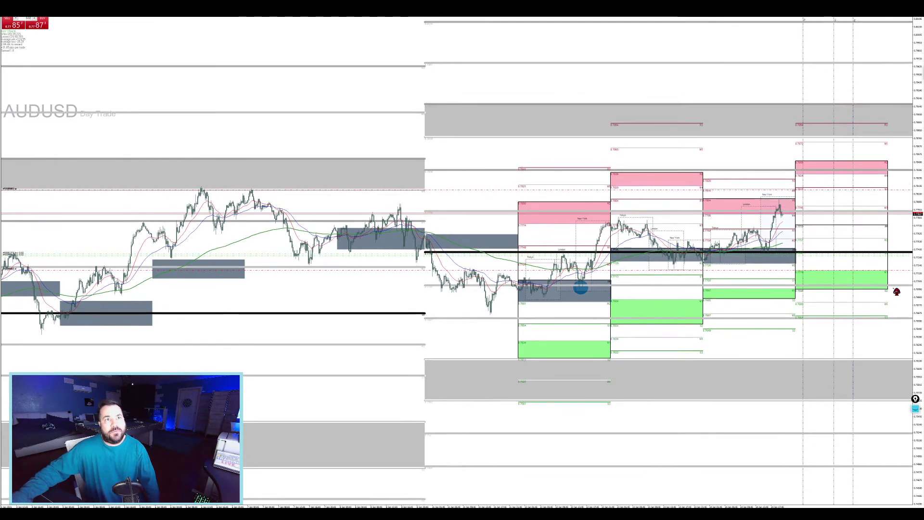
{"action": "left_click_drag", "start_coordinate": [917, 218], "coordinate": [916, 262]}
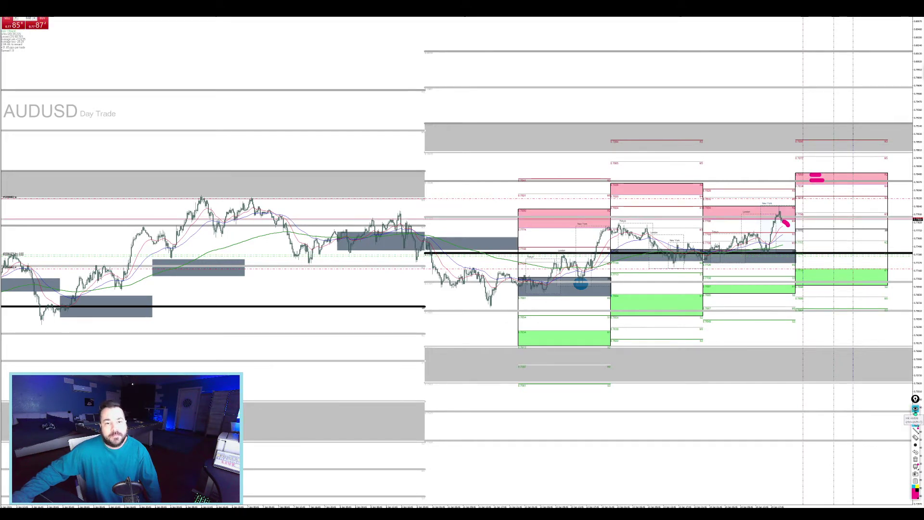
Hide the pink ink marks, measure from AUDUSD's black pivot line up to the next day's pink zone, and stretch the price scale
{"action": "left_click", "coordinate": [915, 408]}
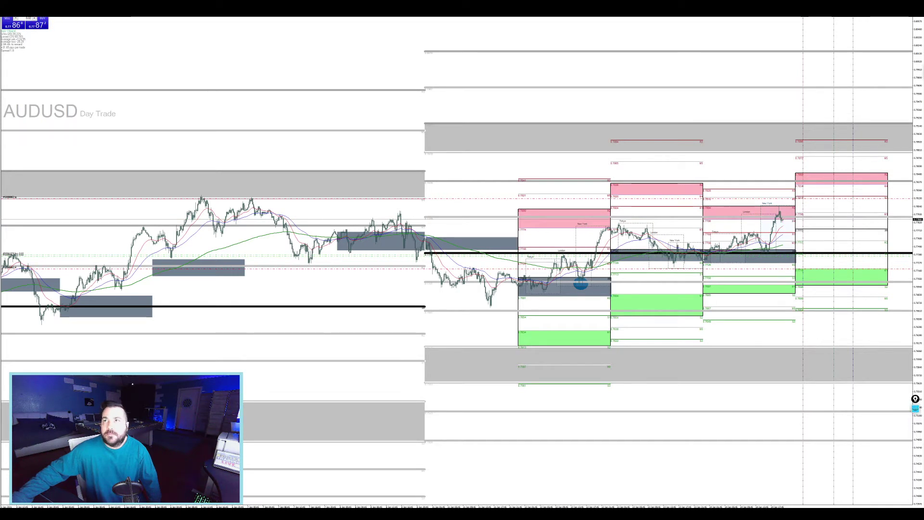
{"action": "middle_click", "coordinate": [844, 249]}
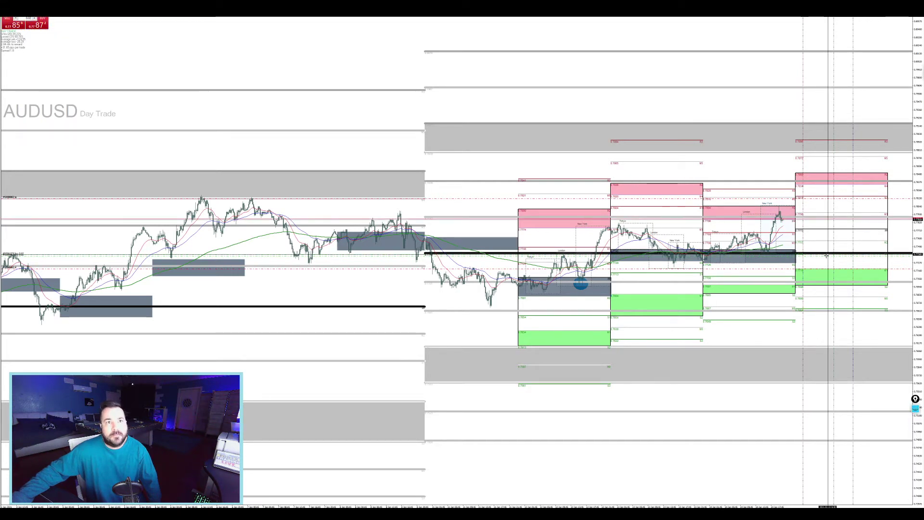
{"action": "left_click_drag", "start_coordinate": [829, 233], "coordinate": [839, 184]}
{"action": "left_click_drag", "start_coordinate": [916, 303], "coordinate": [916, 270]}
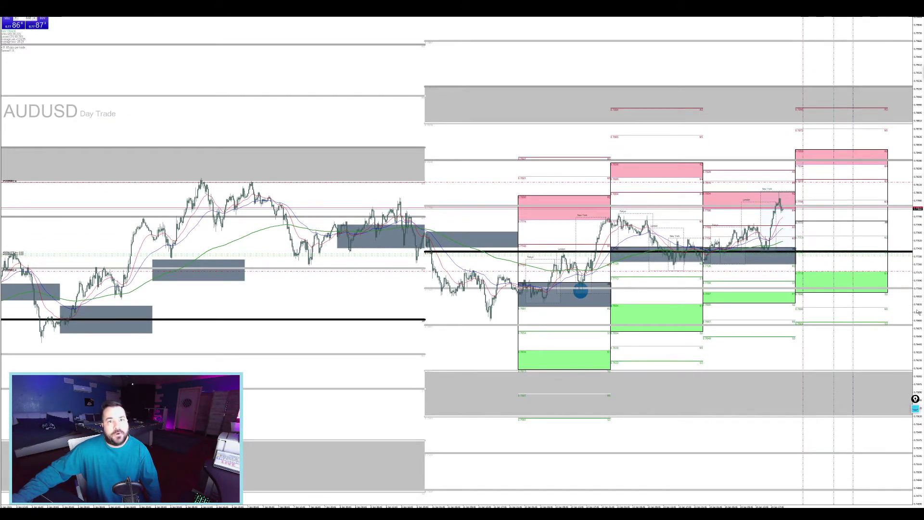
{"action": "left_click_drag", "start_coordinate": [920, 255], "coordinate": [910, 126]}
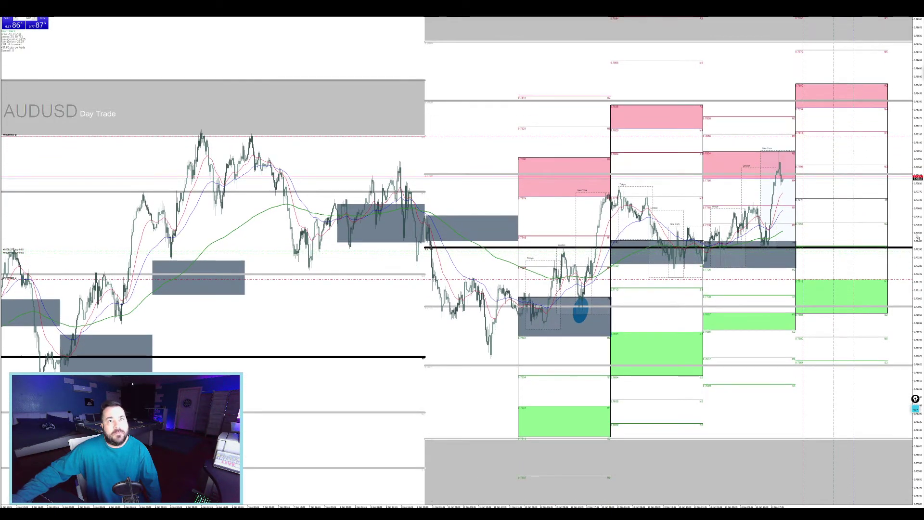
{"action": "left_click_drag", "start_coordinate": [918, 236], "coordinate": [921, 20]}
{"action": "left_click_drag", "start_coordinate": [913, 149], "coordinate": [917, 155]}
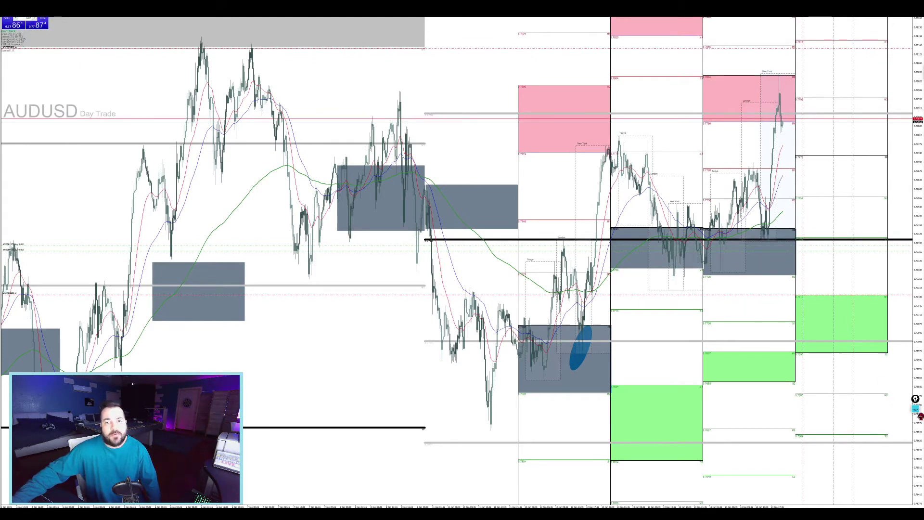
Replace the old ink on AUDUSD with pink dashes at and below the last two days' slate zones plus a box, and clear them
{"action": "left_click", "coordinate": [915, 409]}
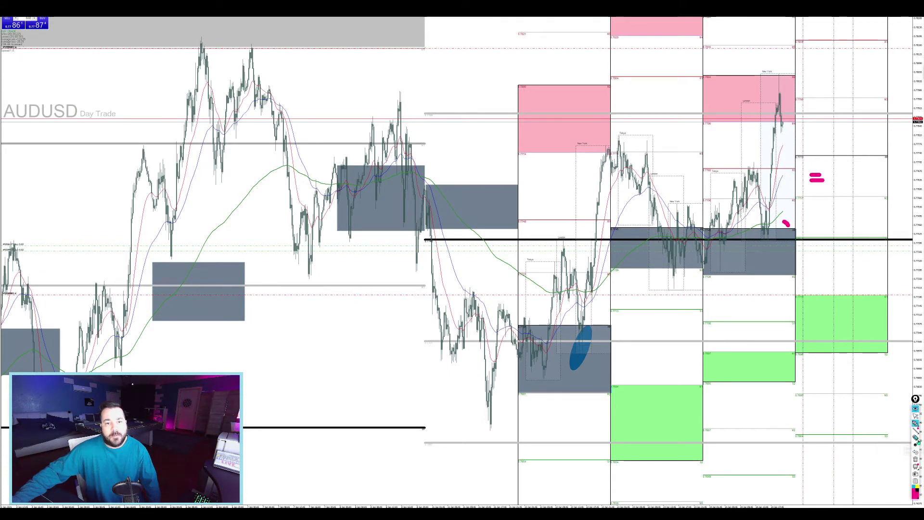
{"action": "left_click", "coordinate": [916, 460]}
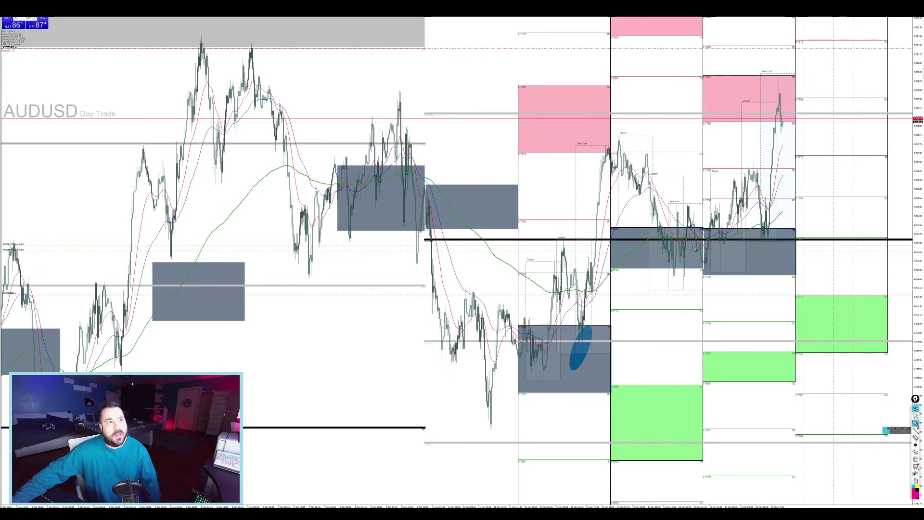
{"action": "left_click_drag", "start_coordinate": [662, 246], "coordinate": [674, 246]}
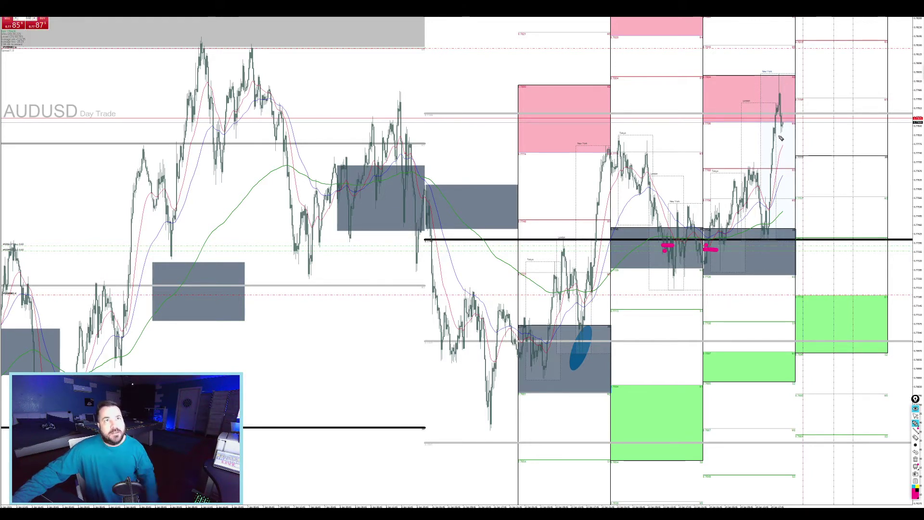
{"action": "mouse_move", "coordinate": [671, 294]}
{"action": "left_mouse_down"}
{"action": "mouse_move", "coordinate": [683, 314]}
{"action": "mouse_move", "coordinate": [727, 325]}
{"action": "mouse_move", "coordinate": [723, 296]}
{"action": "left_mouse_up"}
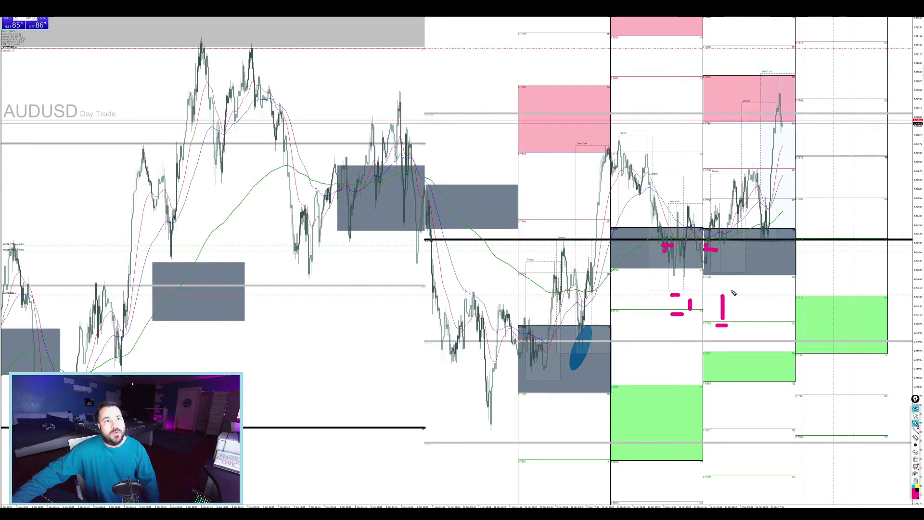
{"action": "mouse_move", "coordinate": [726, 284]}
{"action": "left_mouse_down"}
{"action": "mouse_move", "coordinate": [725, 295]}
{"action": "mouse_move", "coordinate": [769, 296]}
{"action": "left_mouse_up"}
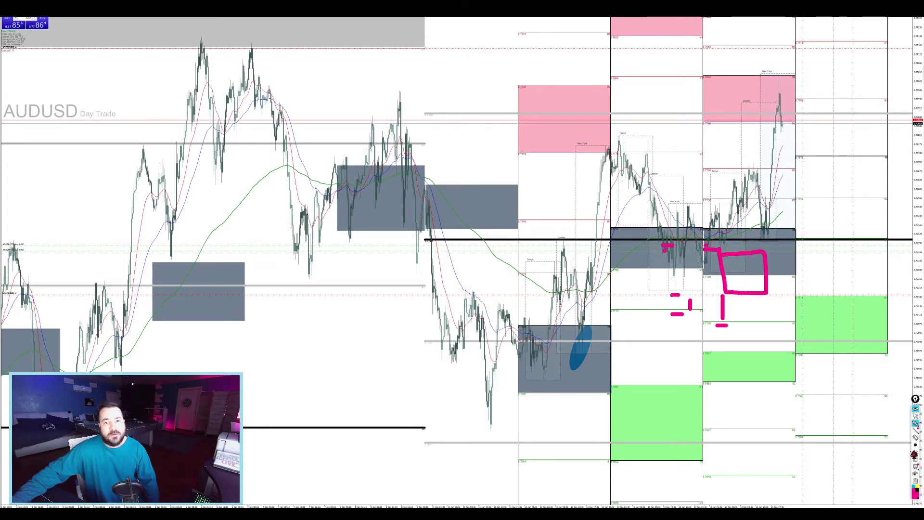
{"action": "left_click", "coordinate": [915, 459]}
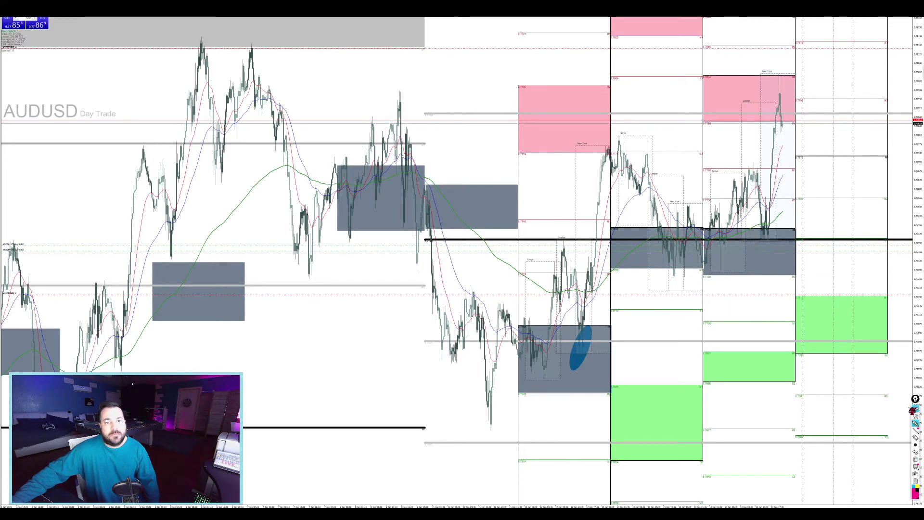
{"action": "left_click", "coordinate": [915, 409]}
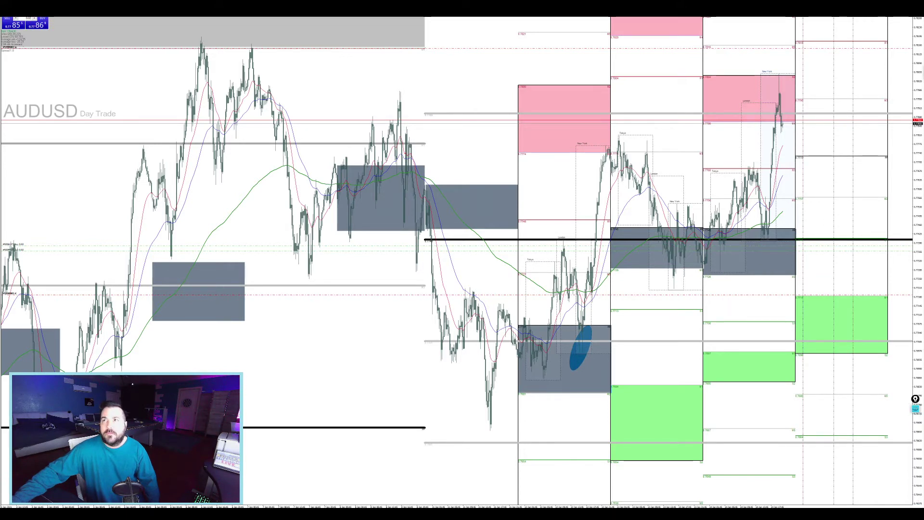
Measure on AUDUSD below the slate buying zone and from that zone up to the upper grey zone, adjusting the price scale
{"action": "left_click_drag", "start_coordinate": [736, 250], "coordinate": [736, 295]}
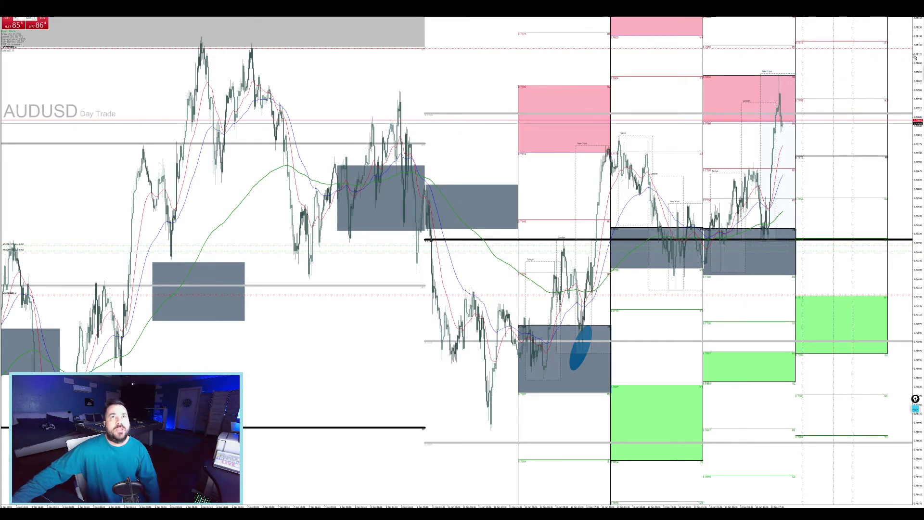
{"action": "left_click_drag", "start_coordinate": [918, 87], "coordinate": [920, 104]}
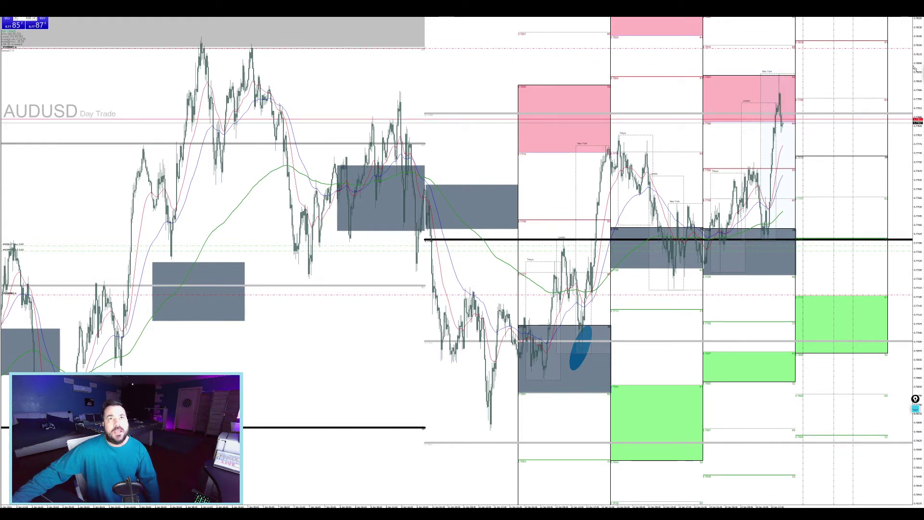
{"action": "left_click_drag", "start_coordinate": [916, 72], "coordinate": [918, 131]}
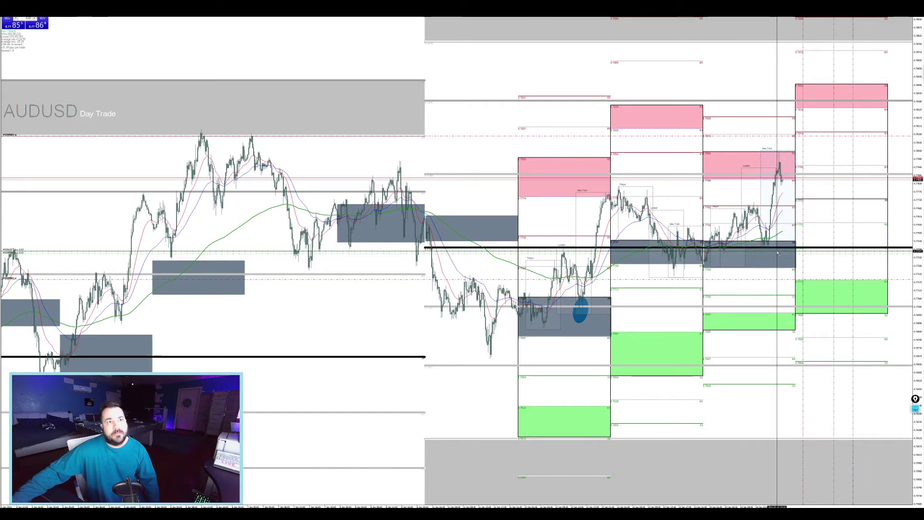
{"action": "left_click_drag", "start_coordinate": [778, 253], "coordinate": [802, 43]}
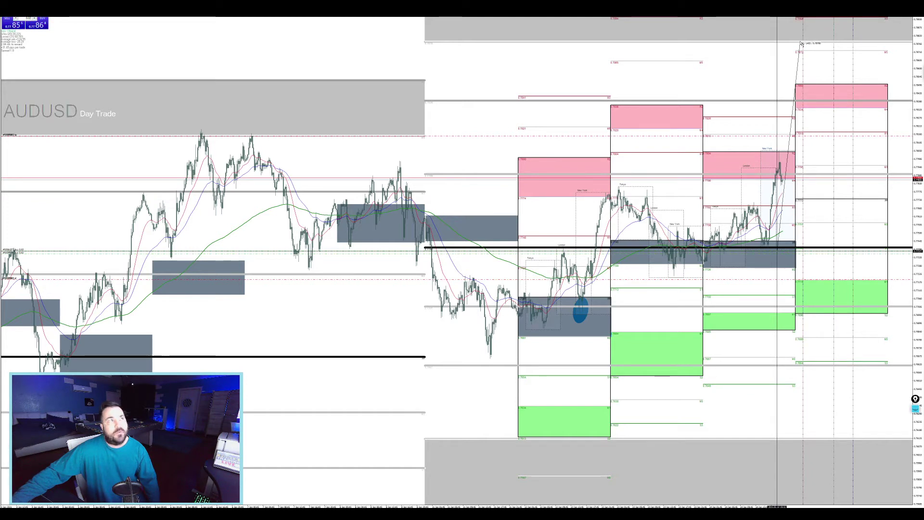
{"action": "left_click_drag", "start_coordinate": [801, 43], "coordinate": [801, 44]}
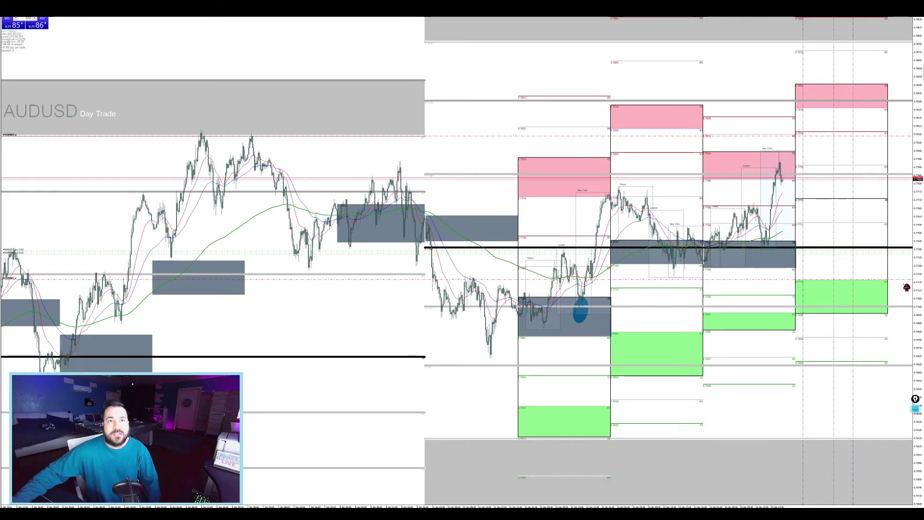
{"action": "left_click_drag", "start_coordinate": [919, 263], "coordinate": [919, 214]}
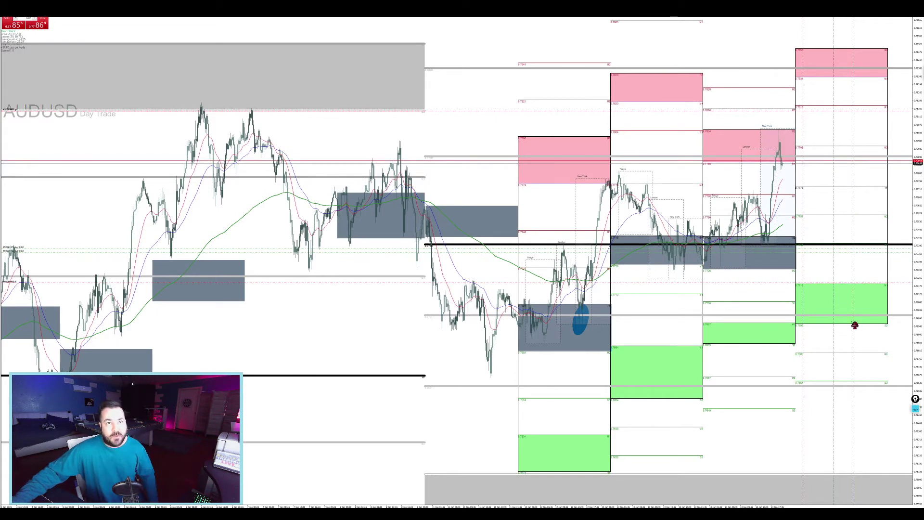
Outline AUDUSD's current-day range in pink, dash the two levels above it, clear the ink, and stretch the price scale
{"action": "left_click", "coordinate": [914, 411]}
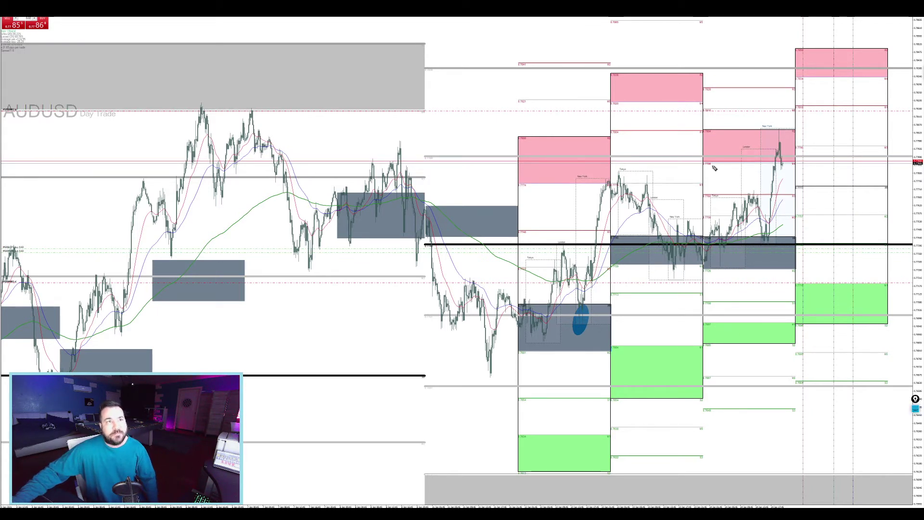
{"action": "mouse_move", "coordinate": [704, 134]}
{"action": "left_mouse_down"}
{"action": "mouse_move", "coordinate": [705, 332]}
{"action": "mouse_move", "coordinate": [797, 339]}
{"action": "left_mouse_up"}
{"action": "mouse_move", "coordinate": [799, 250]}
{"action": "left_mouse_down"}
{"action": "mouse_move", "coordinate": [791, 131]}
{"action": "mouse_move", "coordinate": [710, 128]}
{"action": "mouse_move", "coordinate": [707, 143]}
{"action": "left_mouse_up"}
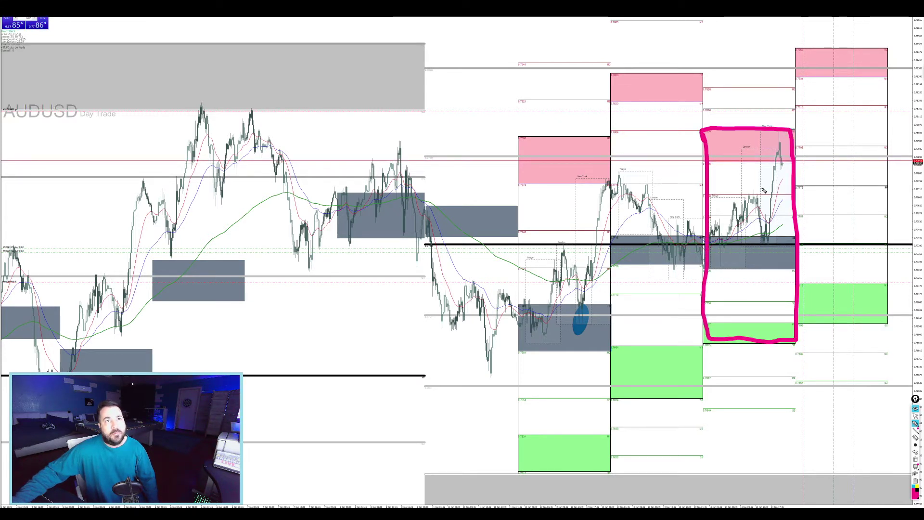
{"action": "left_click_drag", "start_coordinate": [754, 89], "coordinate": [765, 89]}
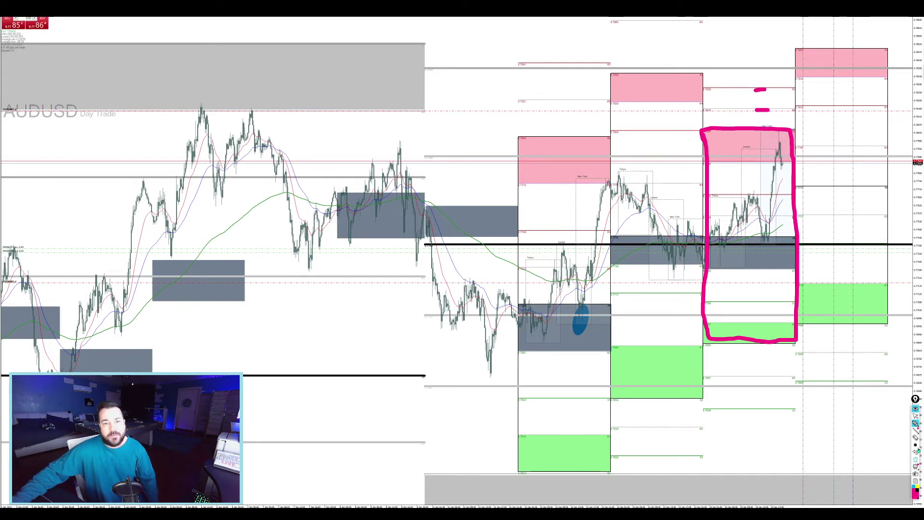
{"action": "left_click", "coordinate": [915, 460]}
{"action": "left_click_drag", "start_coordinate": [917, 240], "coordinate": [918, 18]}
{"action": "left_click_drag", "start_coordinate": [917, 233], "coordinate": [919, 147]}
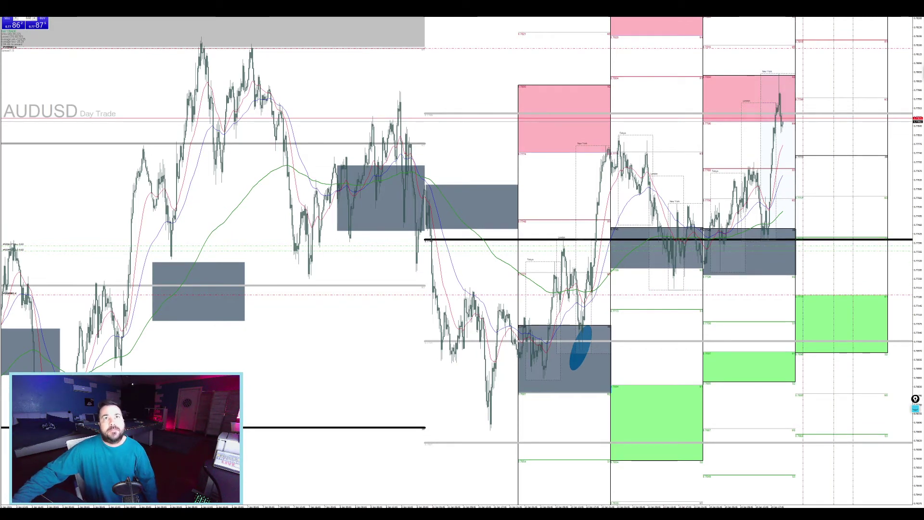
Restore the chart grid, maximize the GBPUSD chart, and compress its price scale to show the purple zones above price
{"action": "left_click", "coordinate": [911, 10]}
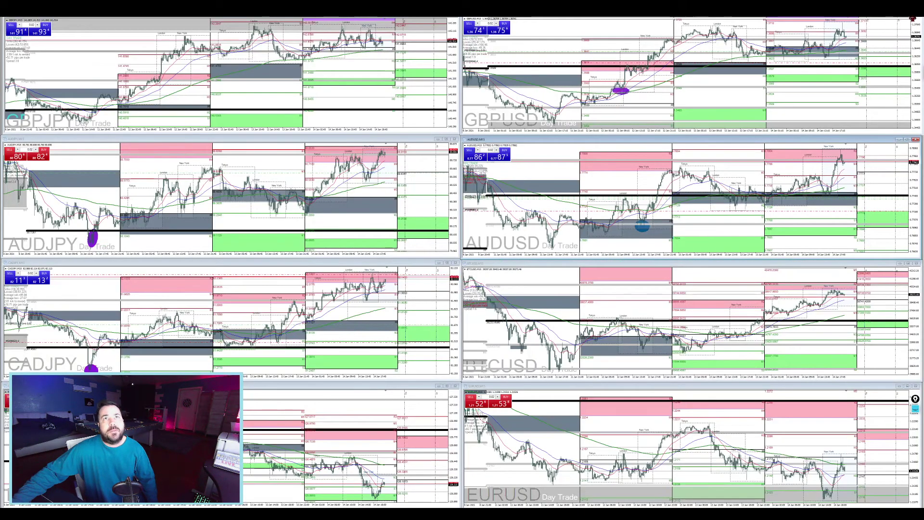
{"action": "left_click", "coordinate": [909, 15]}
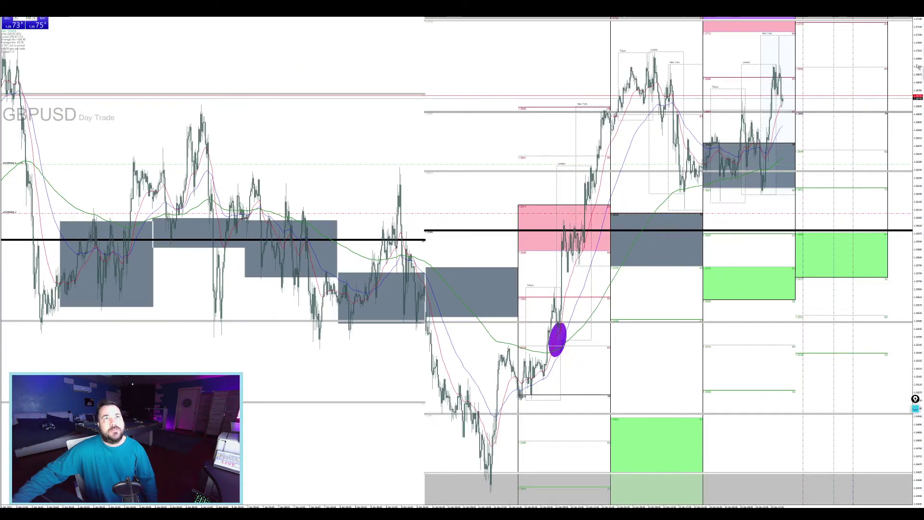
{"action": "left_click_drag", "start_coordinate": [917, 86], "coordinate": [911, 184]}
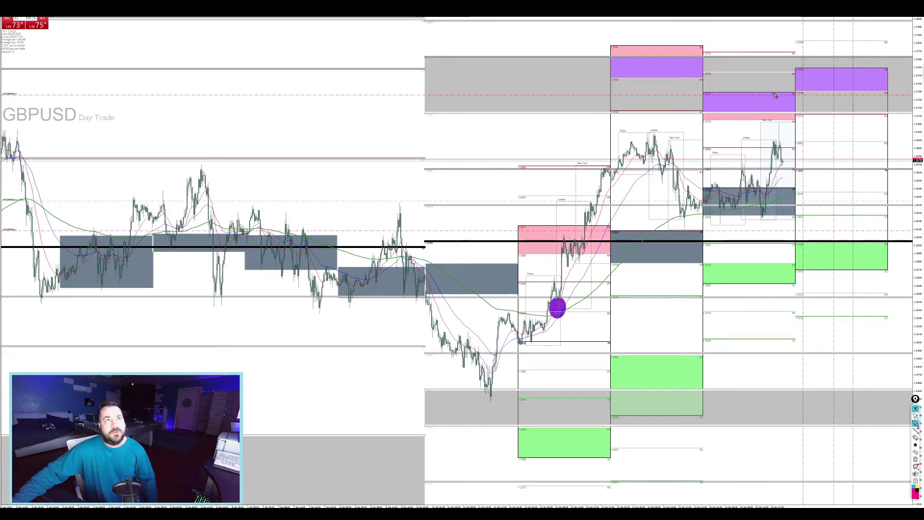
Mark GBPUSD's New York high, purple zone and earlier highs in pink, circle the current day's purple zone, and clear the ink
{"action": "left_click_drag", "start_coordinate": [777, 96], "coordinate": [795, 99]}
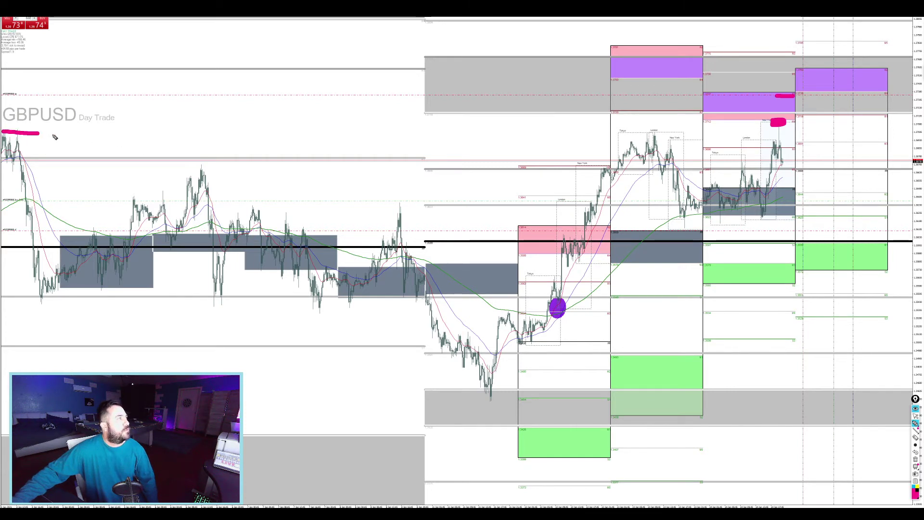
{"action": "left_click_drag", "start_coordinate": [130, 134], "coordinate": [627, 131]}
{"action": "left_click_drag", "start_coordinate": [699, 135], "coordinate": [891, 140]}
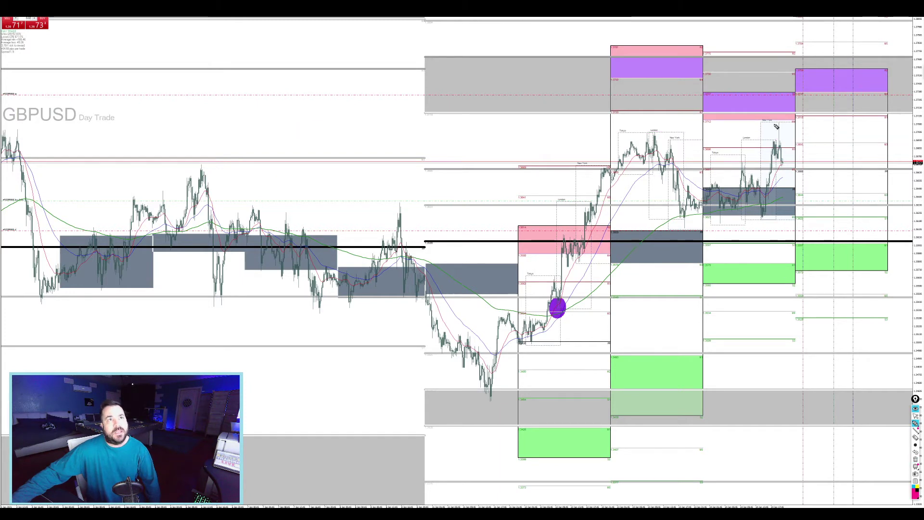
{"action": "mouse_move", "coordinate": [766, 124]}
{"action": "left_mouse_down"}
{"action": "mouse_move", "coordinate": [796, 127]}
{"action": "mouse_move", "coordinate": [756, 88]}
{"action": "left_mouse_up"}
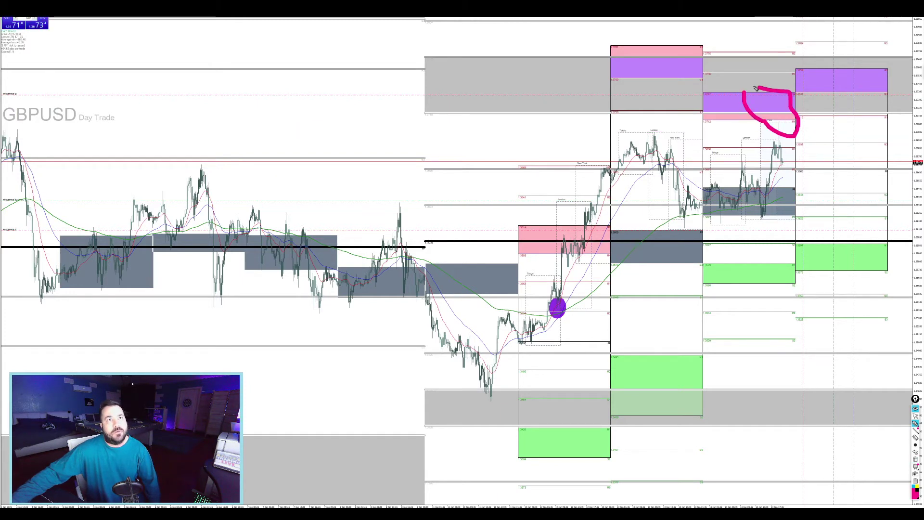
{"action": "left_click", "coordinate": [915, 459]}
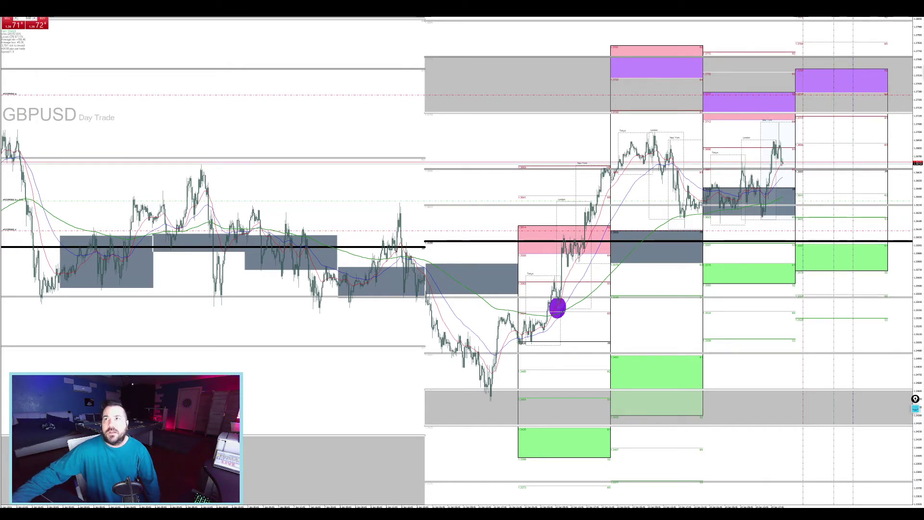
Measure GBPUSD from the current slate zone up to the purple zones, and from the next day's levels down toward its green zone
{"action": "middle_click", "coordinate": [781, 212]}
{"action": "left_click_drag", "start_coordinate": [781, 201], "coordinate": [785, 91]}
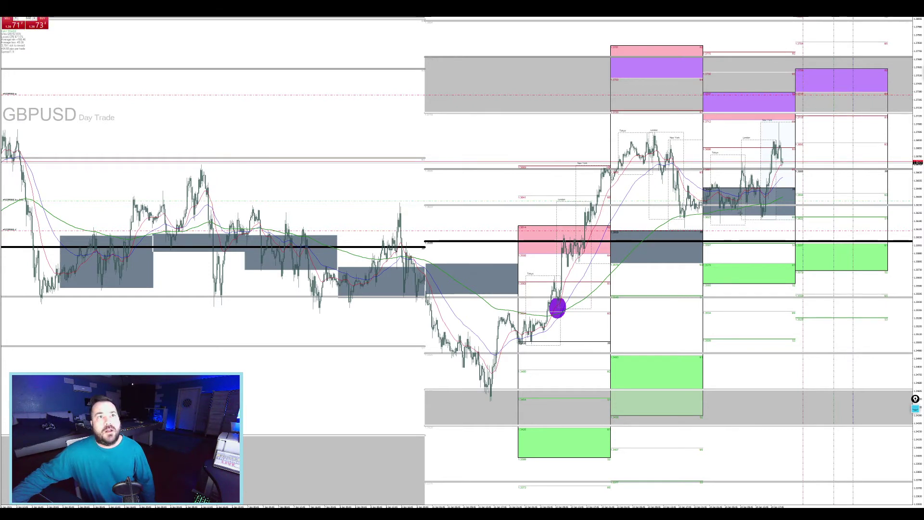
{"action": "middle_click", "coordinate": [697, 213]}
{"action": "left_click_drag", "start_coordinate": [770, 201], "coordinate": [824, 77]}
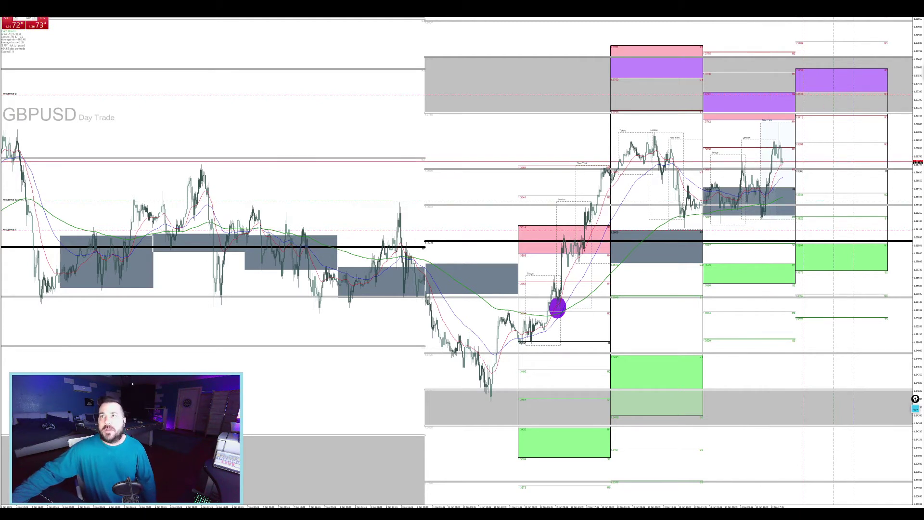
{"action": "middle_click", "coordinate": [828, 200]}
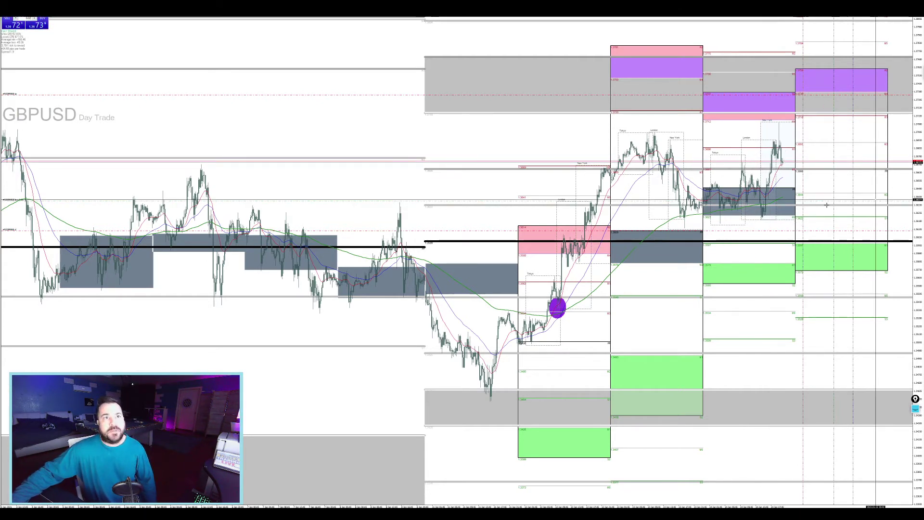
{"action": "left_click_drag", "start_coordinate": [818, 203], "coordinate": [813, 229]}
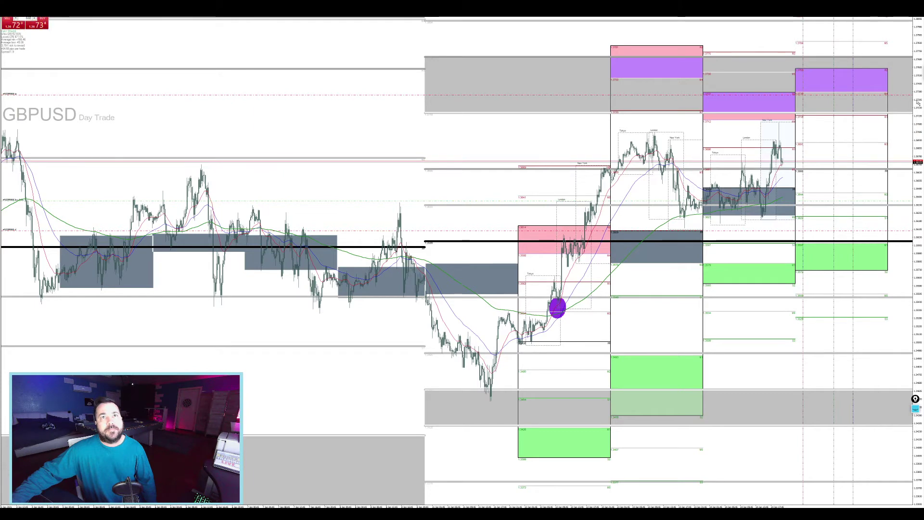
Stretch the GBPUSD price scale to enlarge the recent sessions' price action
{"action": "left_click_drag", "start_coordinate": [916, 34], "coordinate": [920, 16]}
{"action": "left_click_drag", "start_coordinate": [918, 99], "coordinate": [920, 19]}
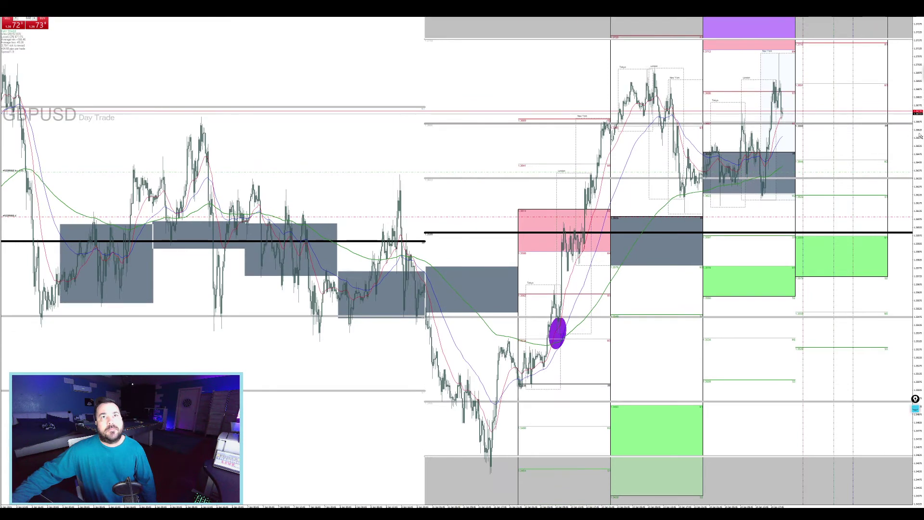
{"action": "left_click_drag", "start_coordinate": [921, 65], "coordinate": [922, 44]}
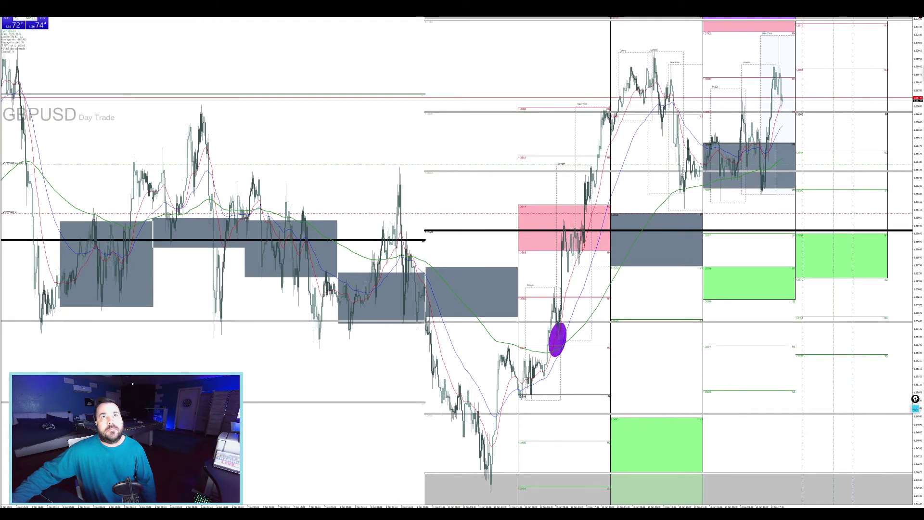
Restore the chart grid, mark AUDJPY's swing lows and New York high in pink with the dip before it, and clear the ink
{"action": "left_click", "coordinate": [911, 12]}
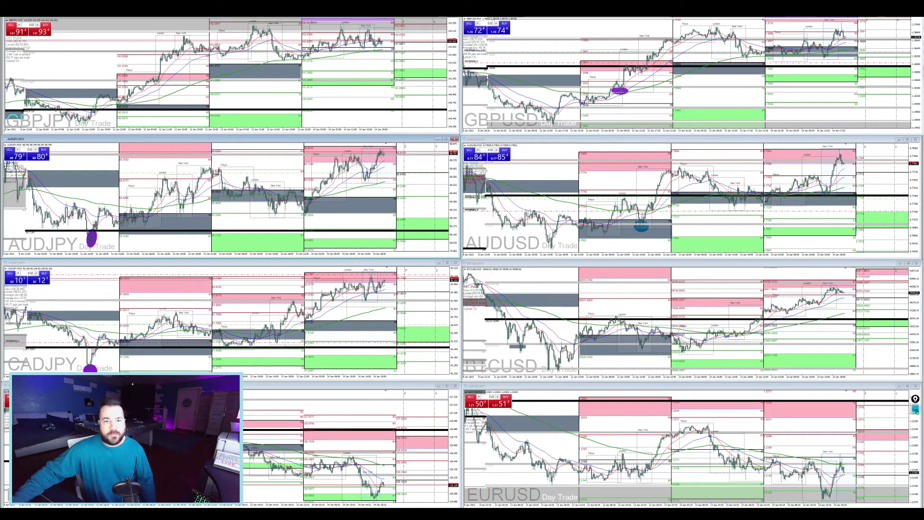
{"action": "left_click", "coordinate": [275, 217]}
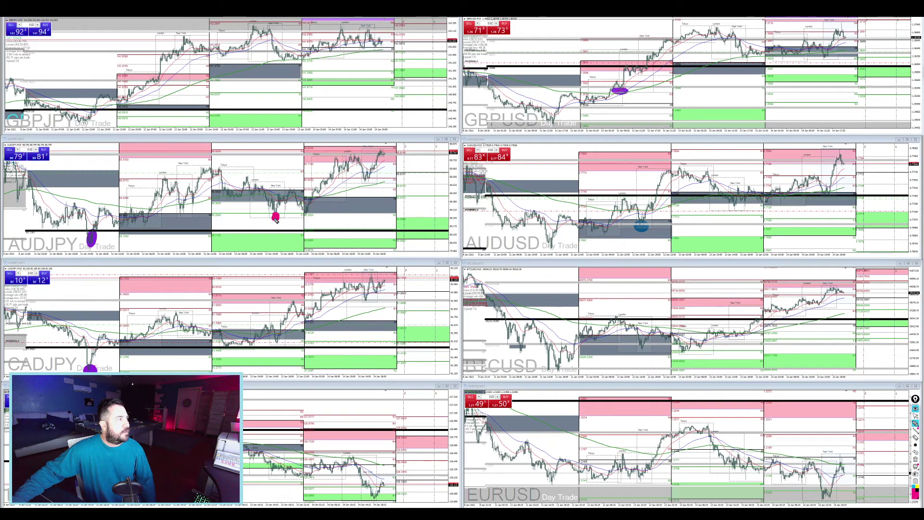
{"action": "left_click", "coordinate": [224, 189]}
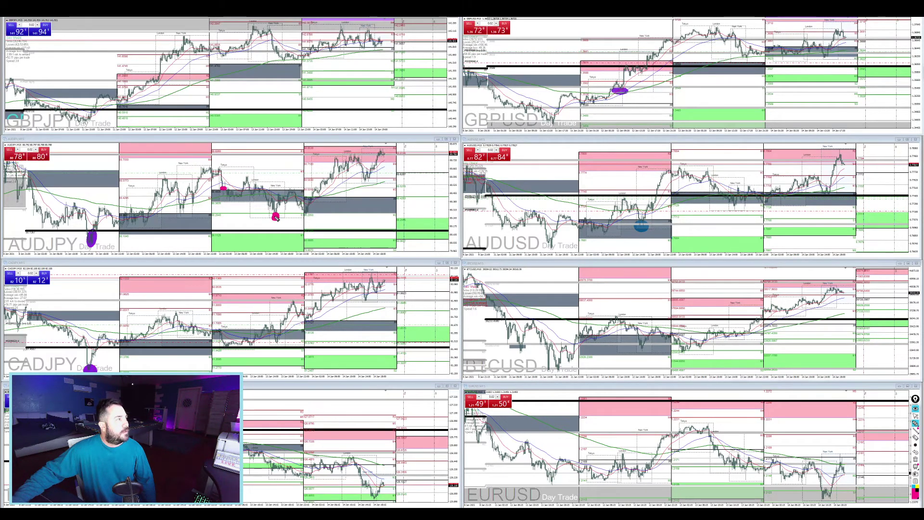
{"action": "left_click", "coordinate": [383, 150]}
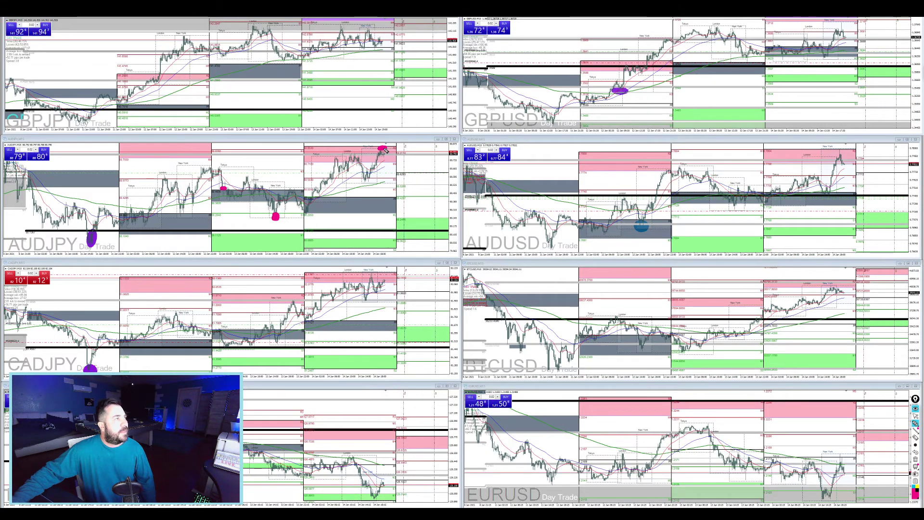
{"action": "left_click", "coordinate": [382, 126]}
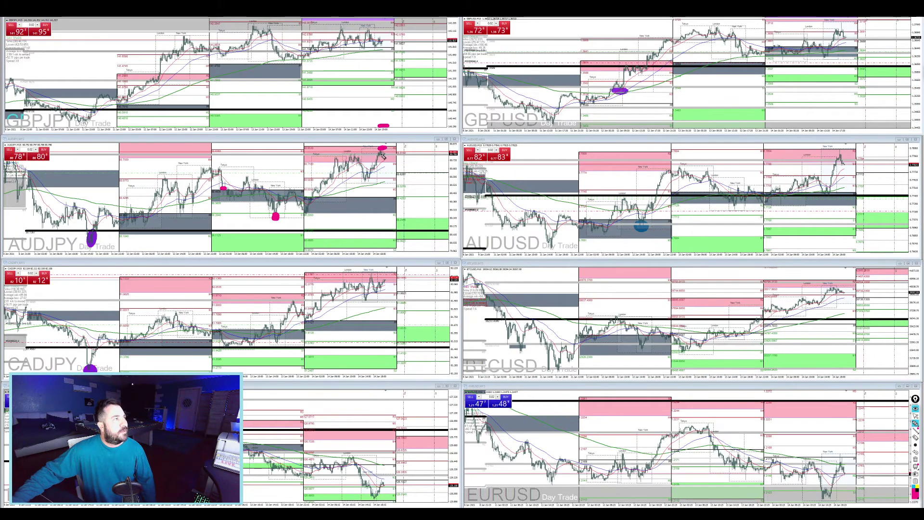
{"action": "mouse_move", "coordinate": [335, 155]}
{"action": "left_mouse_down"}
{"action": "mouse_move", "coordinate": [341, 166]}
{"action": "mouse_move", "coordinate": [361, 154]}
{"action": "mouse_move", "coordinate": [333, 158]}
{"action": "mouse_move", "coordinate": [370, 178]}
{"action": "mouse_move", "coordinate": [382, 148]}
{"action": "left_mouse_up"}
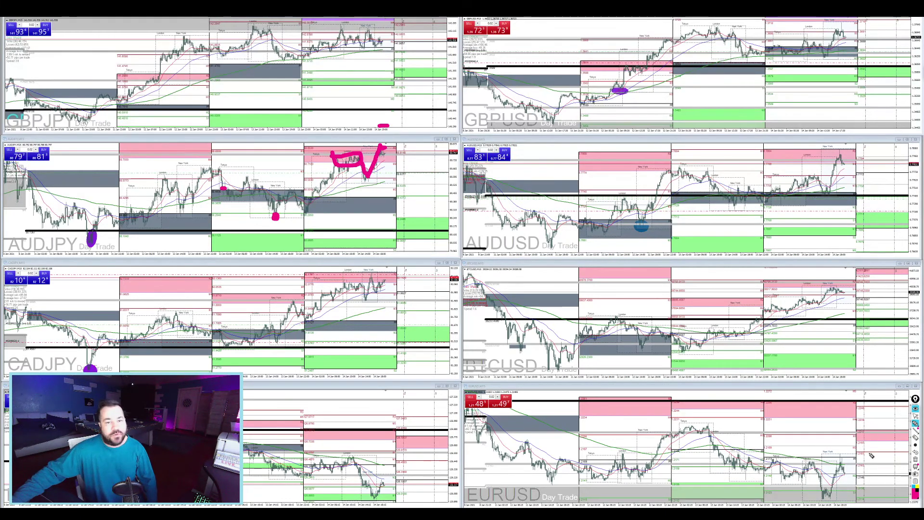
{"action": "left_click", "coordinate": [913, 463]}
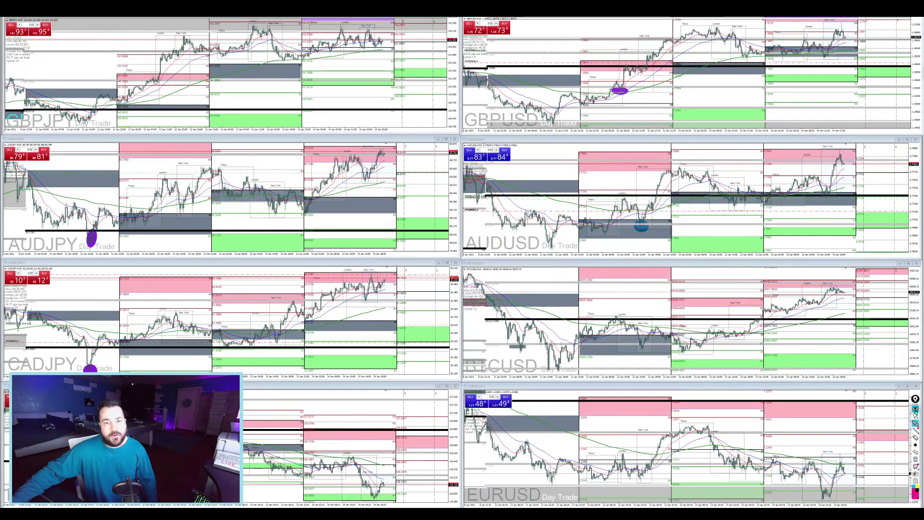
Compress the AUDJPY price scale to fit the outer pink and green zones in the chart
{"action": "left_click_drag", "start_coordinate": [454, 207], "coordinate": [458, 247]}
{"action": "mouse_move", "coordinate": [455, 208]}
{"action": "left_mouse_down"}
{"action": "mouse_move", "coordinate": [464, 177]}
{"action": "mouse_move", "coordinate": [453, 154]}
{"action": "mouse_move", "coordinate": [460, 231]}
{"action": "mouse_move", "coordinate": [455, 191]}
{"action": "mouse_move", "coordinate": [455, 224]}
{"action": "left_mouse_up"}
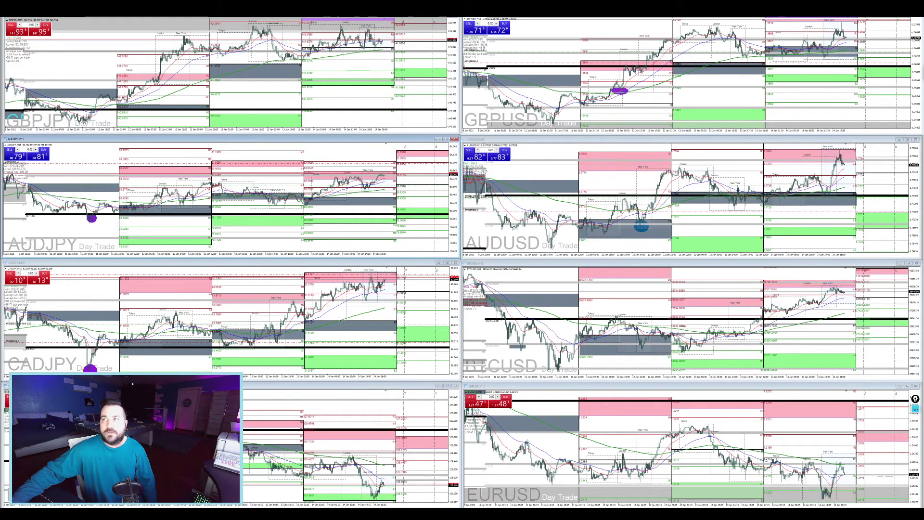
Check the dark buying-zone chart layout and TradingView's ETHUSD chart, and return to the light day trade charts
{"action": "key", "text": "ctrl+F5"}
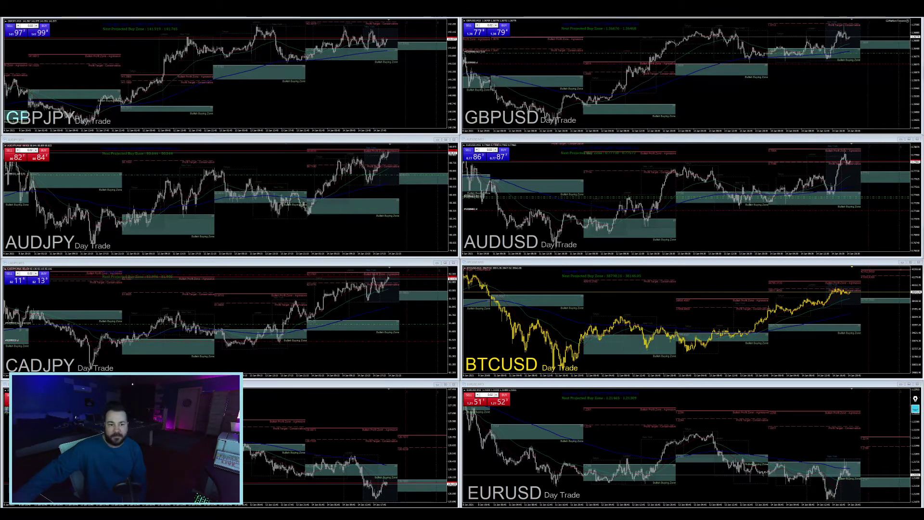
{"action": "key", "text": "alt+Tab"}
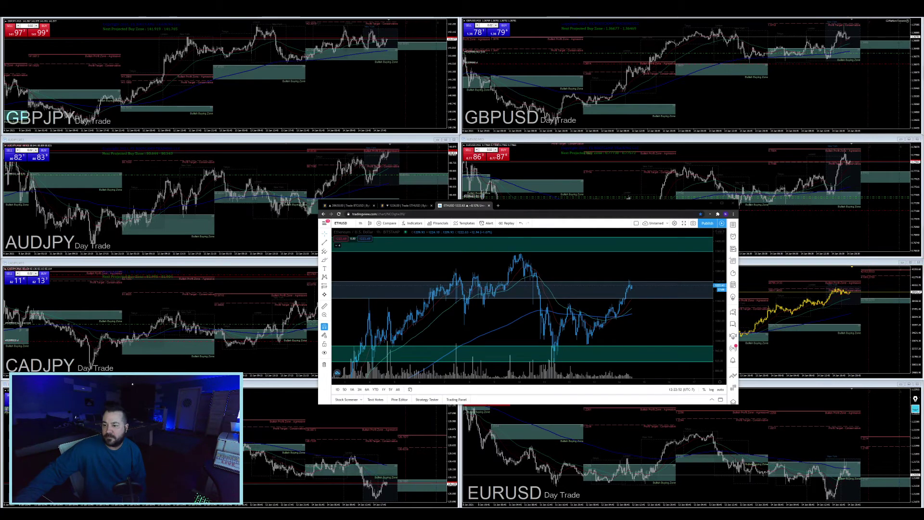
{"action": "key", "text": "alt+Tab"}
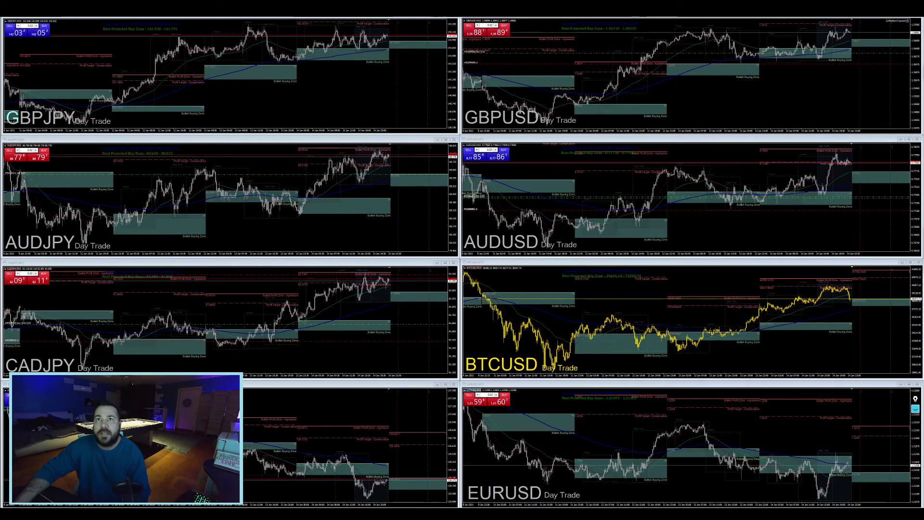
{"action": "left_click", "coordinate": [854, 215]}
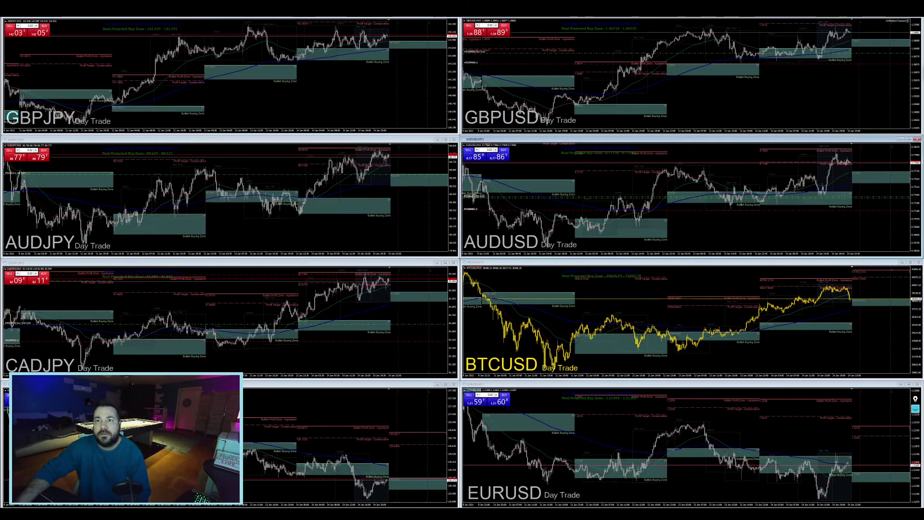
{"action": "key", "text": "ctrl+F5"}
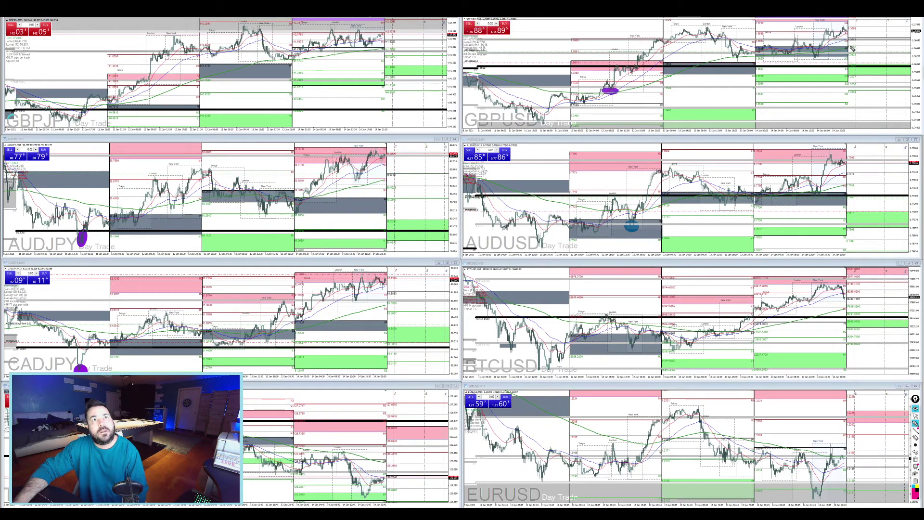
Mark GBPUSD's next-day levels and purple zone in pink, trace the rise from the slate zone, and cross out the chart's label
{"action": "mouse_move", "coordinate": [858, 46]}
{"action": "left_mouse_down"}
{"action": "mouse_move", "coordinate": [873, 46]}
{"action": "mouse_move", "coordinate": [840, 18]}
{"action": "mouse_move", "coordinate": [849, 19]}
{"action": "left_mouse_up"}
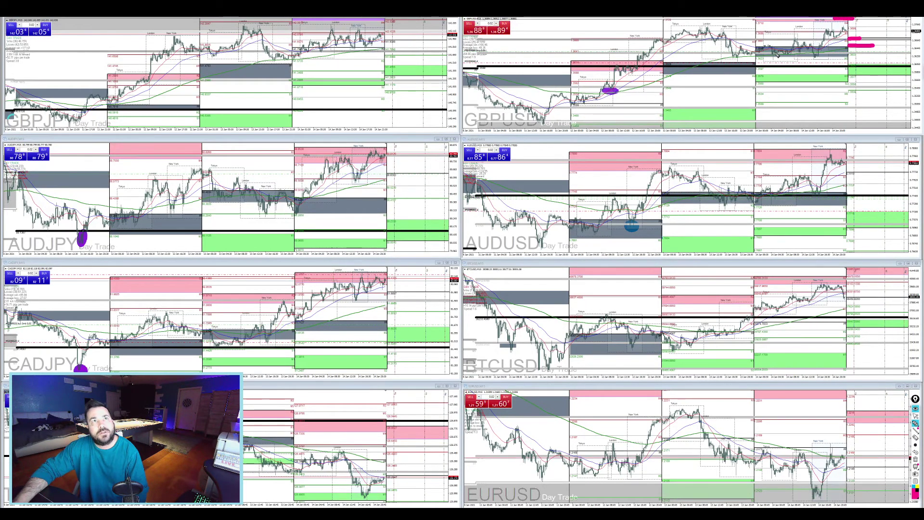
{"action": "left_click_drag", "start_coordinate": [774, 52], "coordinate": [794, 19]}
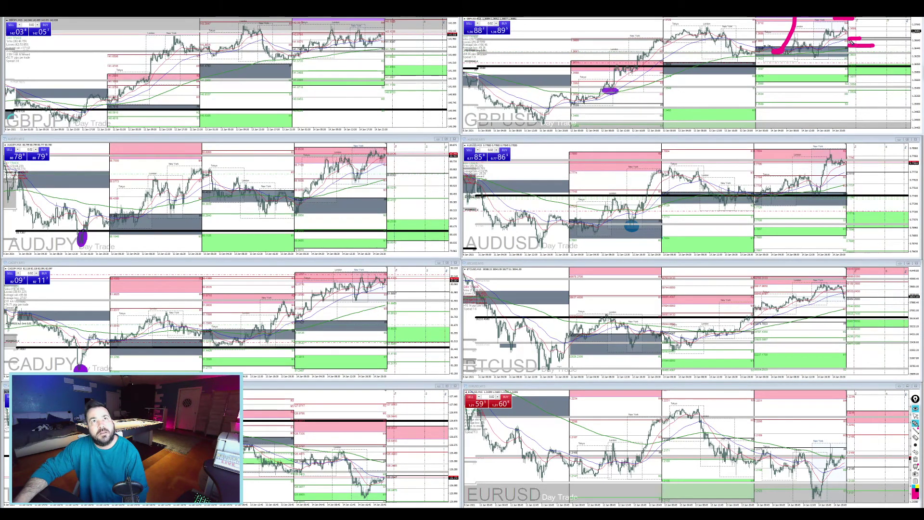
{"action": "left_click_drag", "start_coordinate": [851, 46], "coordinate": [851, 20]}
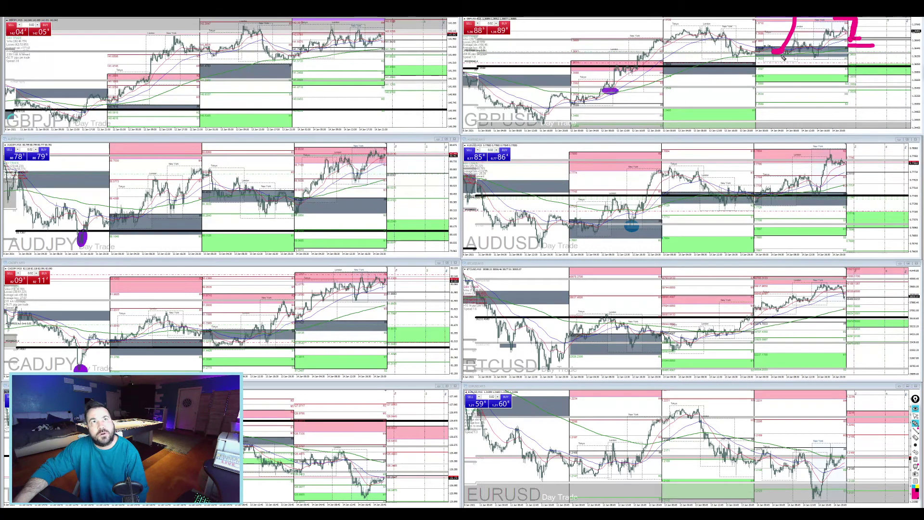
{"action": "mouse_move", "coordinate": [493, 91]}
{"action": "left_mouse_down"}
{"action": "mouse_move", "coordinate": [531, 126]}
{"action": "mouse_move", "coordinate": [500, 134]}
{"action": "left_mouse_up"}
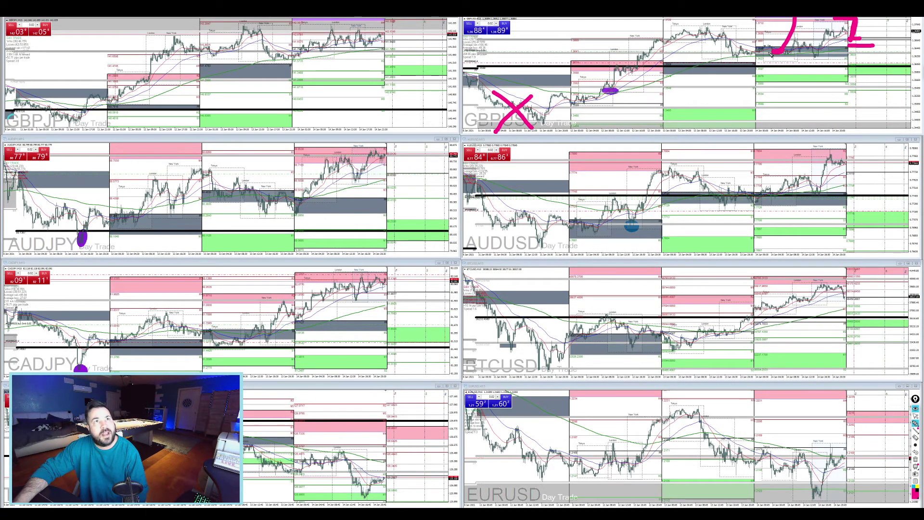
{"action": "left_click_drag", "start_coordinate": [770, 56], "coordinate": [771, 52]}
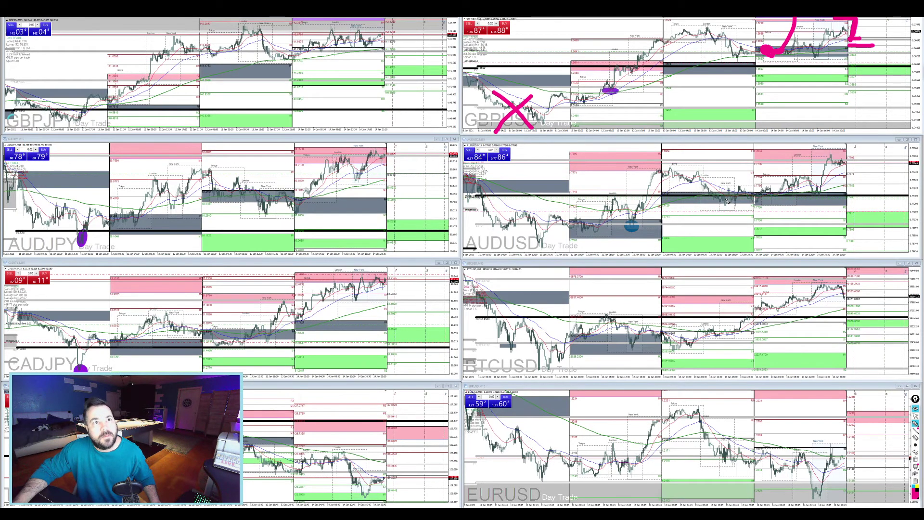
Underline AUDUSD's slate-zone lows, New York high and next-day levels, draw a flat loop low on GBPUSD, and circle the AUDUSD label
{"action": "left_click_drag", "start_coordinate": [724, 198], "coordinate": [771, 199]}
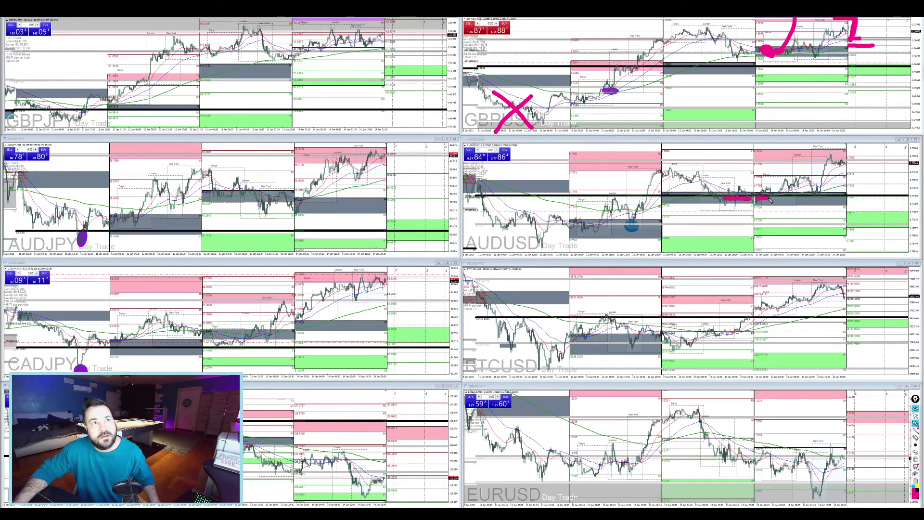
{"action": "left_click_drag", "start_coordinate": [824, 154], "coordinate": [834, 160]}
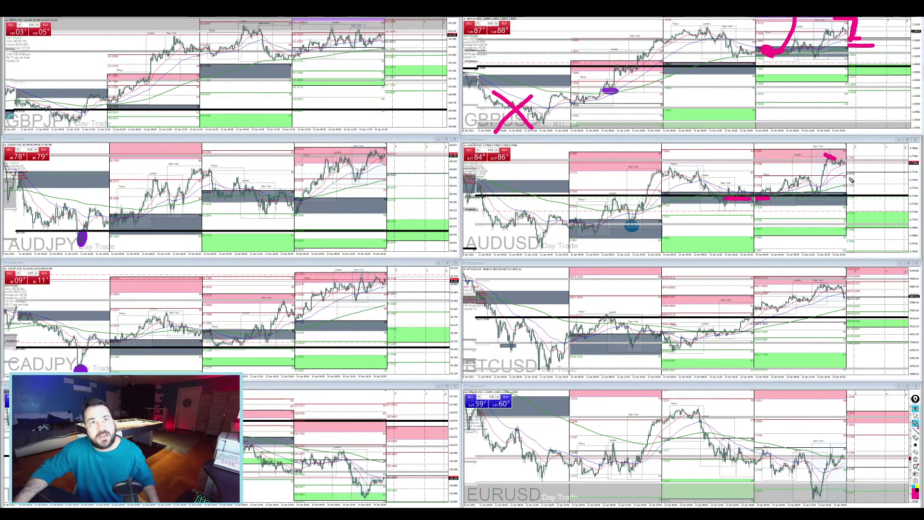
{"action": "left_click_drag", "start_coordinate": [850, 179], "coordinate": [859, 179]}
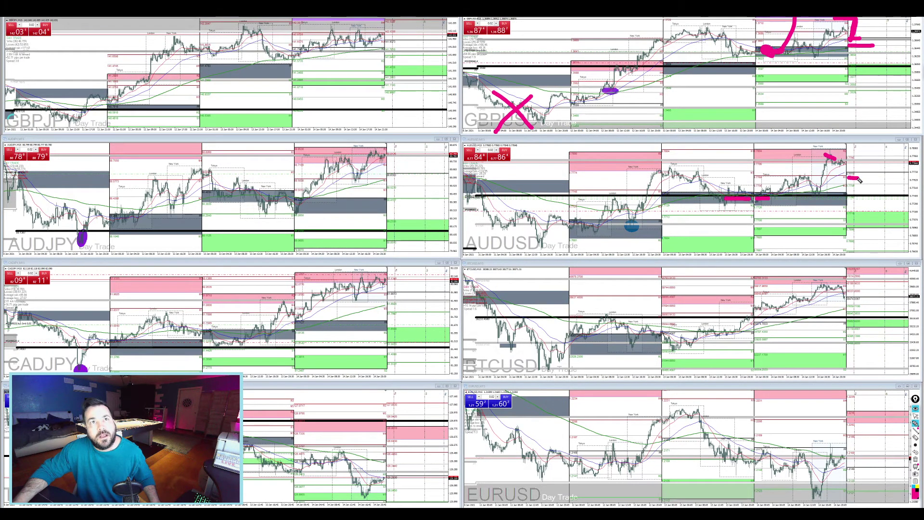
{"action": "left_click_drag", "start_coordinate": [846, 160], "coordinate": [853, 160]}
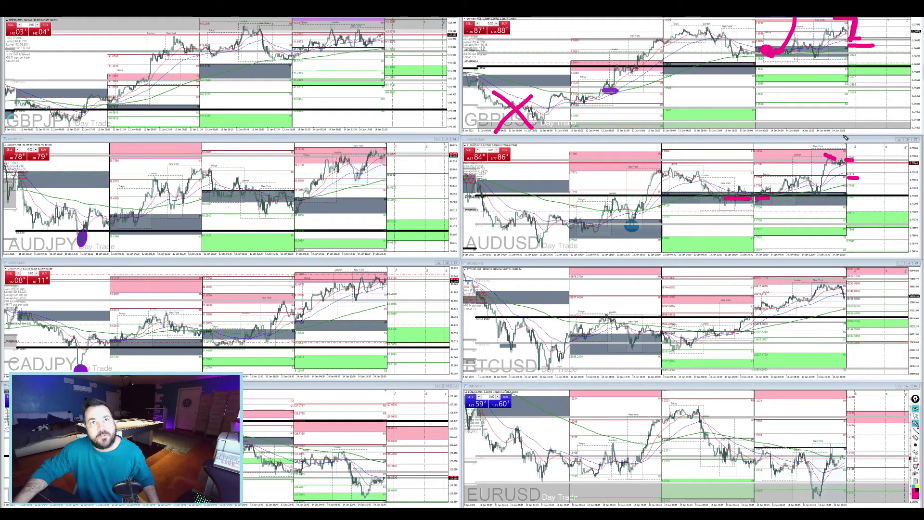
{"action": "mouse_move", "coordinate": [837, 111]}
{"action": "left_mouse_down"}
{"action": "mouse_move", "coordinate": [861, 108]}
{"action": "mouse_move", "coordinate": [837, 113]}
{"action": "left_mouse_up"}
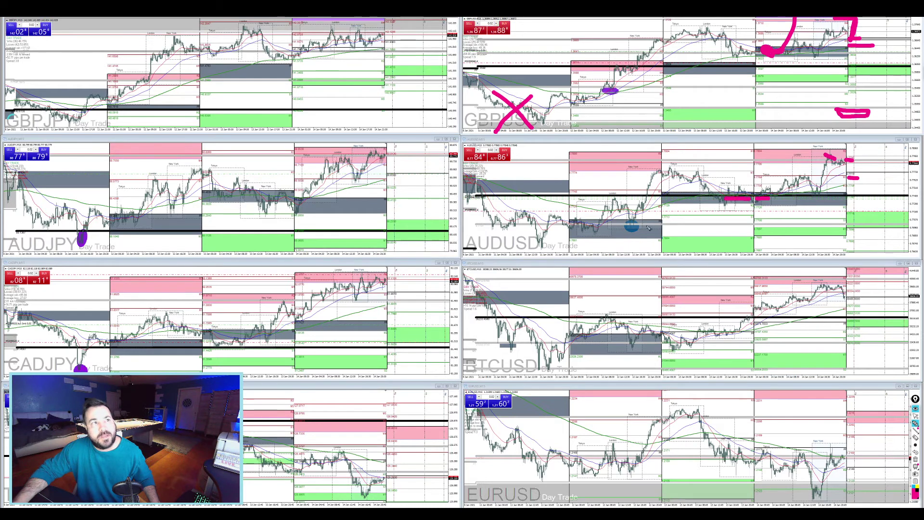
{"action": "mouse_move", "coordinate": [495, 221]}
{"action": "left_mouse_down"}
{"action": "mouse_move", "coordinate": [479, 231]}
{"action": "mouse_move", "coordinate": [501, 222]}
{"action": "left_mouse_up"}
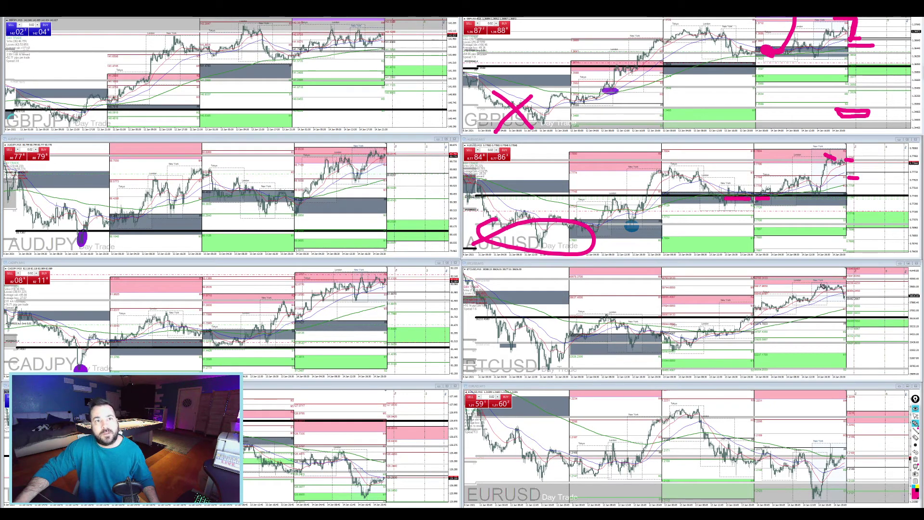
Trace BTCUSD's decline to the next-day level, and mark EURUSD's next-day pink zone and cross out its session low
{"action": "mouse_move", "coordinate": [823, 283]}
{"action": "left_mouse_down"}
{"action": "mouse_move", "coordinate": [815, 281]}
{"action": "mouse_move", "coordinate": [856, 305]}
{"action": "left_mouse_up"}
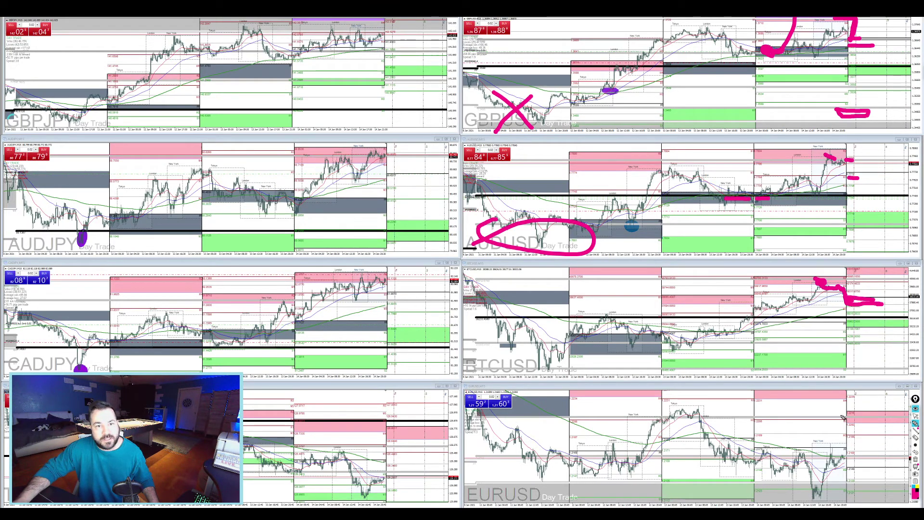
{"action": "left_click_drag", "start_coordinate": [849, 417], "coordinate": [836, 419]}
{"action": "mouse_move", "coordinate": [788, 488]}
{"action": "left_mouse_down"}
{"action": "mouse_move", "coordinate": [841, 499]}
{"action": "mouse_move", "coordinate": [795, 504]}
{"action": "left_mouse_up"}
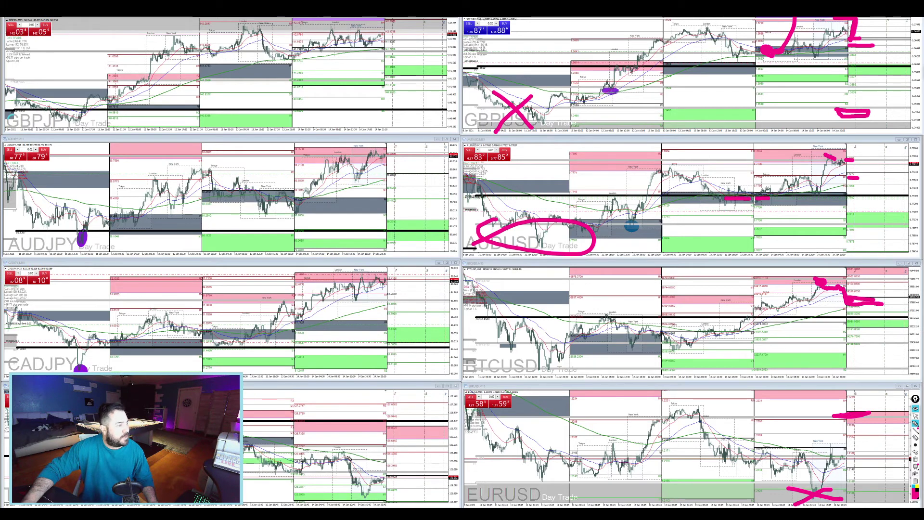
Mark the high and low and sketch a projected drop on the chart below CADJPY, and underline CADJPY's recent high and next-day levels
{"action": "left_click_drag", "start_coordinate": [348, 445], "coordinate": [368, 444]}
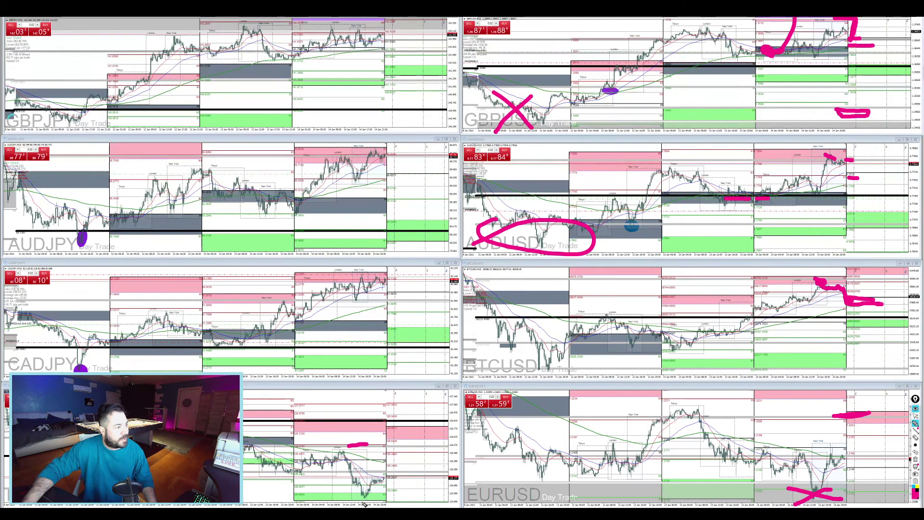
{"action": "mouse_move", "coordinate": [361, 504]}
{"action": "left_mouse_down"}
{"action": "mouse_move", "coordinate": [374, 504]}
{"action": "mouse_move", "coordinate": [361, 504]}
{"action": "left_mouse_up"}
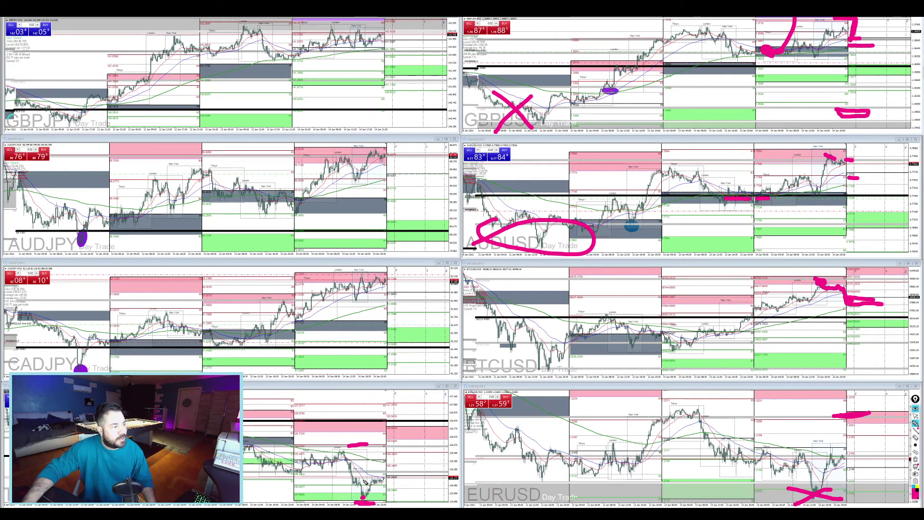
{"action": "mouse_move", "coordinate": [384, 480]}
{"action": "left_mouse_down"}
{"action": "mouse_move", "coordinate": [392, 477]}
{"action": "mouse_move", "coordinate": [400, 499]}
{"action": "mouse_move", "coordinate": [422, 475]}
{"action": "mouse_move", "coordinate": [475, 506]}
{"action": "left_mouse_up"}
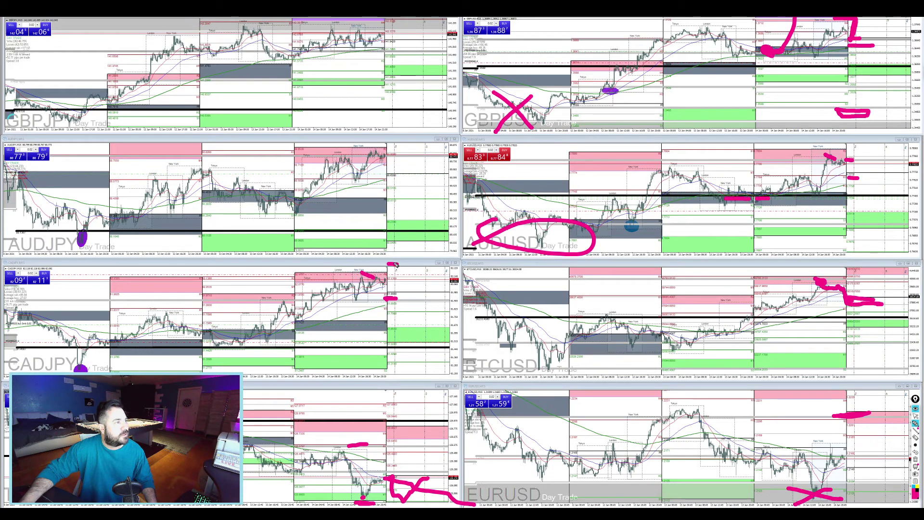
Underline AUDJPY's next-day levels, recent high and earlier New York low in pink, and circle the CADJPY and AUDJPY labels
{"action": "left_click_drag", "start_coordinate": [388, 237], "coordinate": [400, 235]}
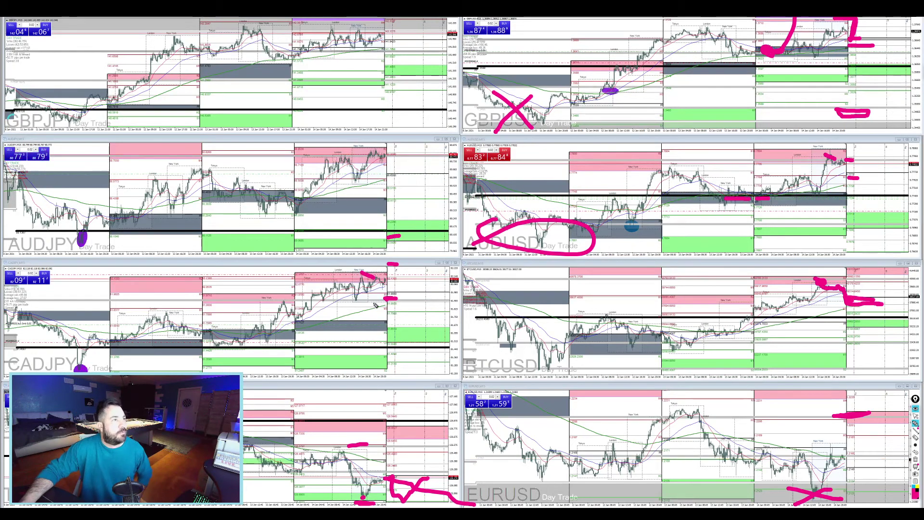
{"action": "mouse_move", "coordinate": [57, 354]}
{"action": "left_mouse_down"}
{"action": "mouse_move", "coordinate": [17, 348]}
{"action": "mouse_move", "coordinate": [71, 365]}
{"action": "left_mouse_up"}
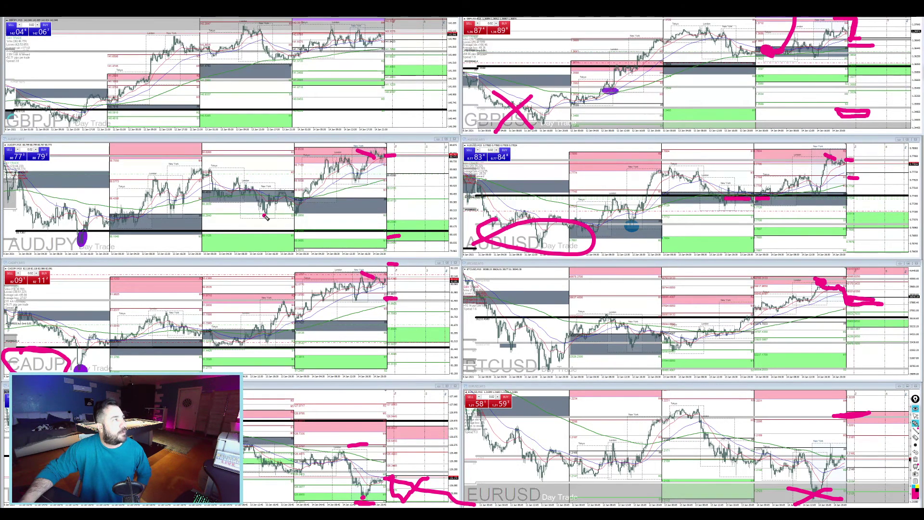
{"action": "left_click_drag", "start_coordinate": [264, 215], "coordinate": [271, 215]}
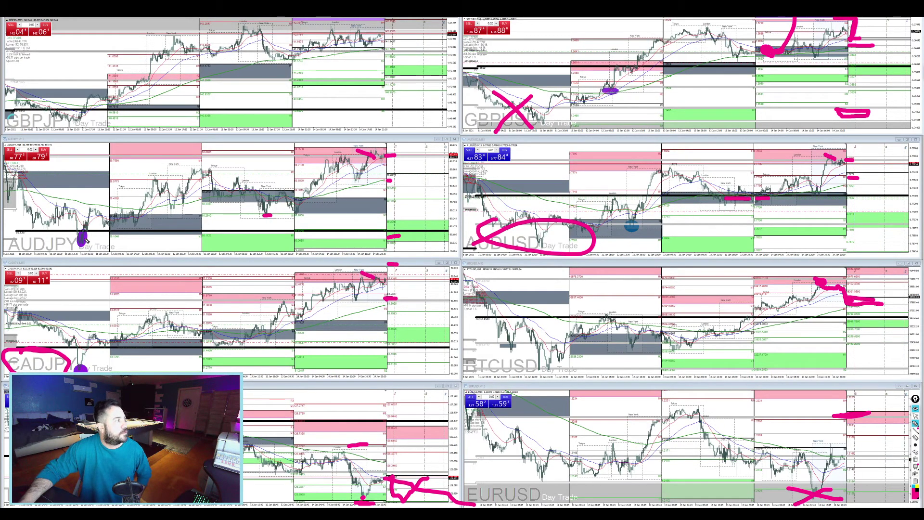
{"action": "mouse_move", "coordinate": [16, 258]}
{"action": "left_mouse_down"}
{"action": "mouse_move", "coordinate": [91, 230]}
{"action": "mouse_move", "coordinate": [17, 231]}
{"action": "left_mouse_up"}
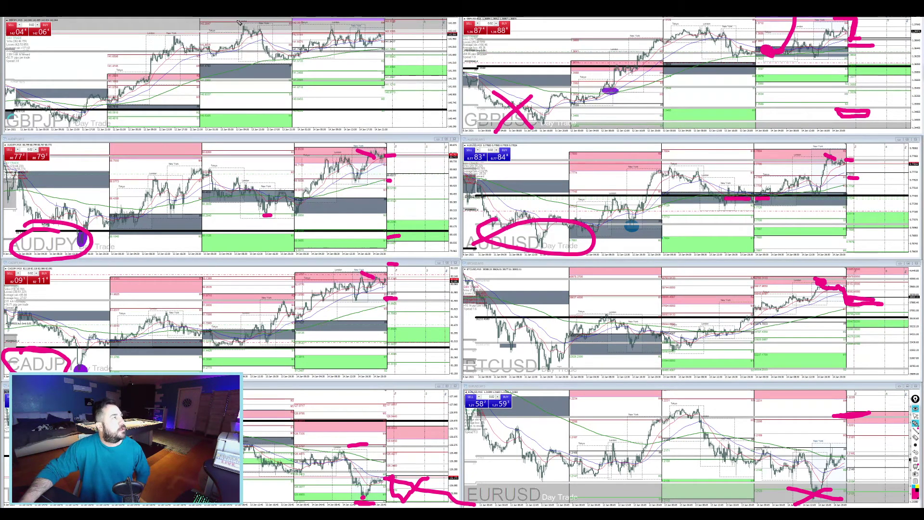
Cross out GBPJPY's highs in the last two sessions in pink, and clear all ink from the charts
{"action": "mouse_move", "coordinate": [239, 23]}
{"action": "left_mouse_down"}
{"action": "mouse_move", "coordinate": [291, 36]}
{"action": "mouse_move", "coordinate": [240, 49]}
{"action": "left_mouse_up"}
{"action": "left_click_drag", "start_coordinate": [331, 26], "coordinate": [366, 37]}
{"action": "left_click_drag", "start_coordinate": [364, 29], "coordinate": [306, 51]}
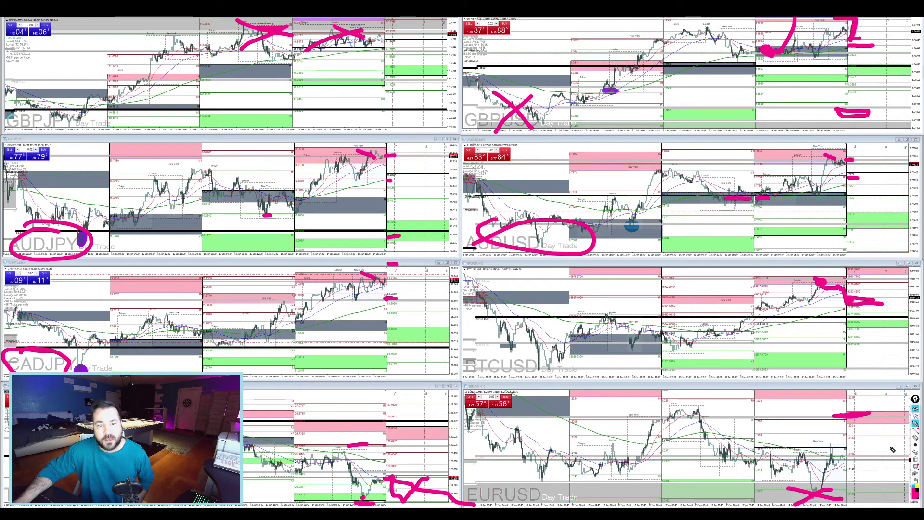
{"action": "left_click", "coordinate": [915, 459]}
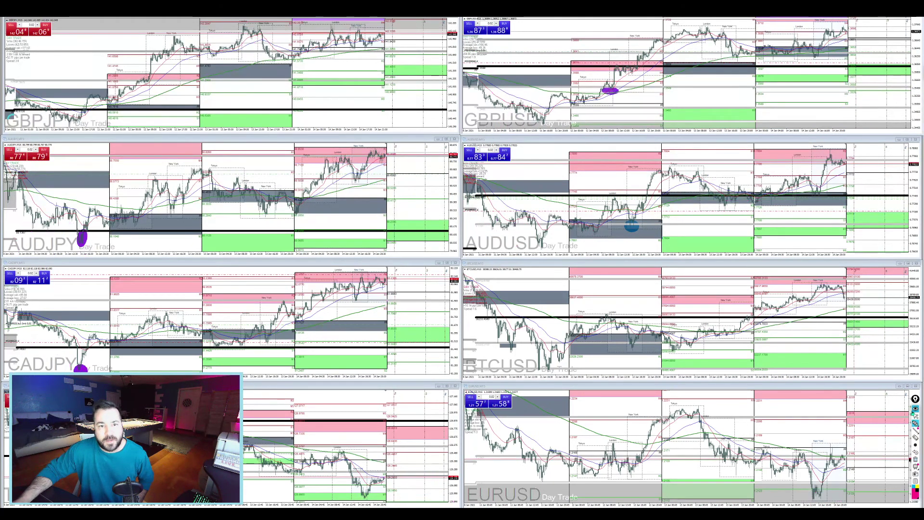
Switch to the dark day trade charts and check the ETHUSD chart in the TradingView browser window
{"action": "left_click", "coordinate": [915, 409]}
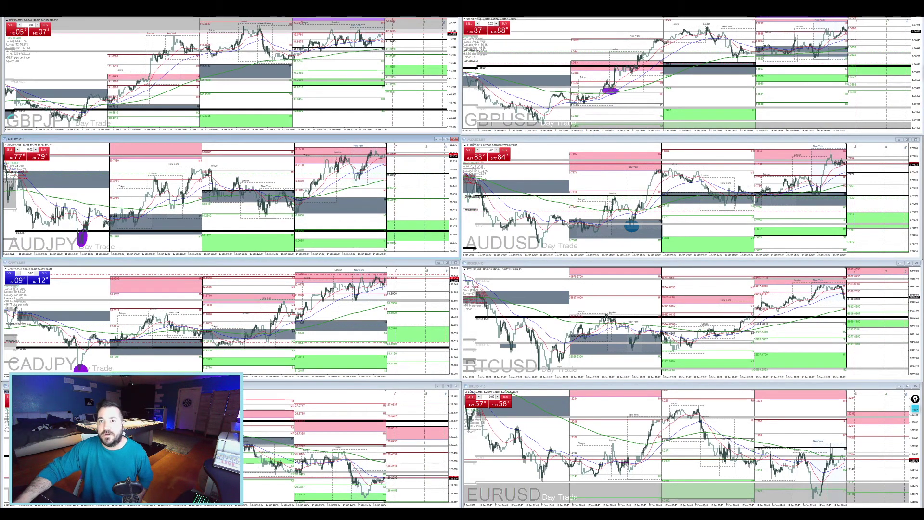
{"action": "left_click", "coordinate": [835, 468]}
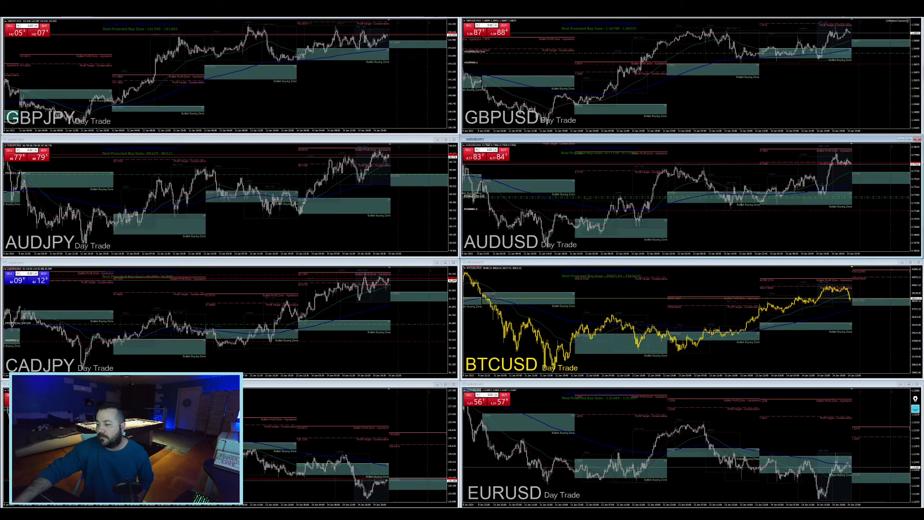
{"action": "left_click_drag", "start_coordinate": [923, 77], "coordinate": [521, 227]}
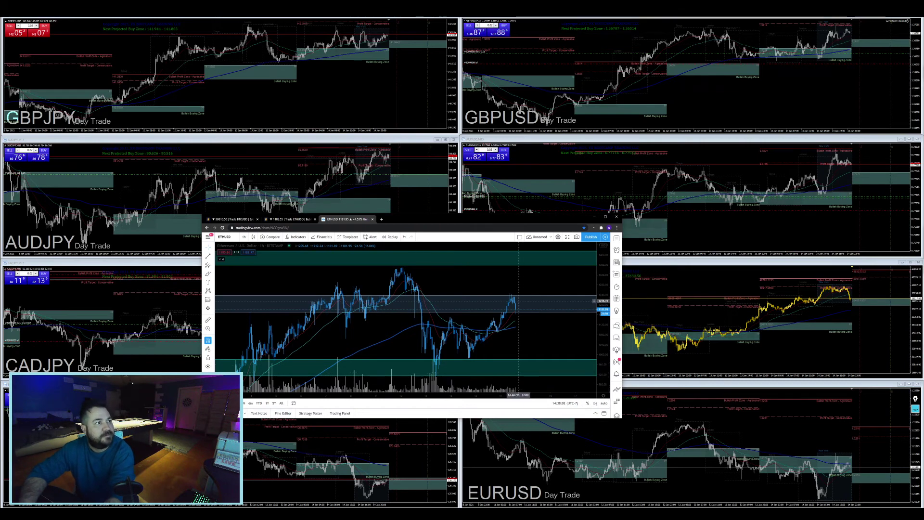
{"action": "left_click_drag", "start_coordinate": [544, 224], "coordinate": [923, 62]}
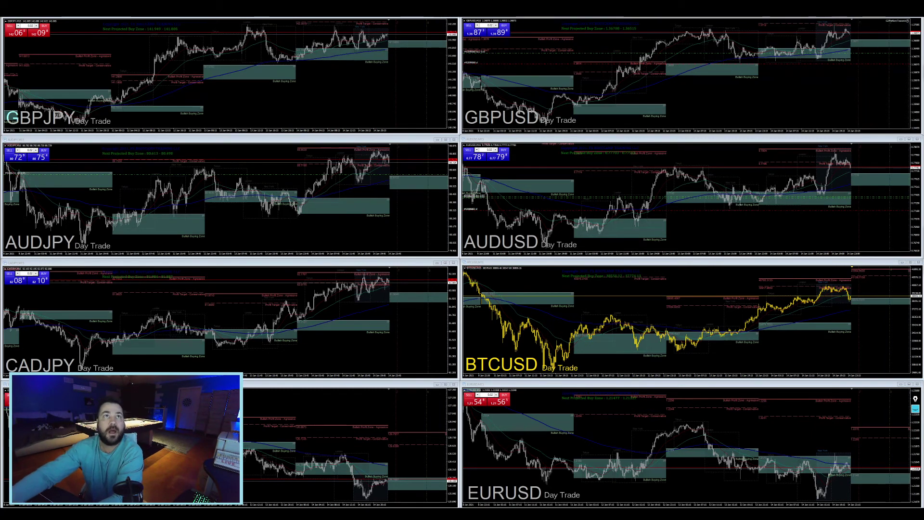
Return to the light chart layout and raise GBPUSD's take-profit line to the lower edge of the next-day purple zone
{"action": "left_click", "coordinate": [718, 355]}
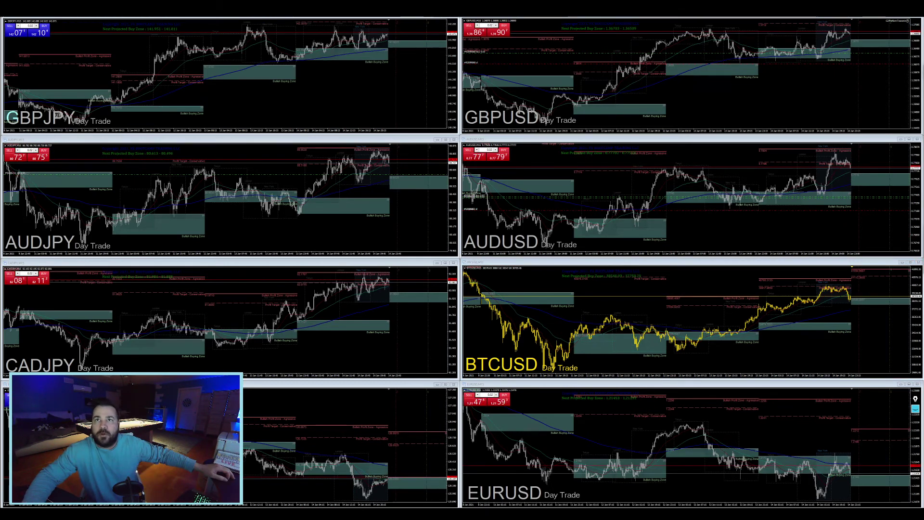
{"action": "left_click", "coordinate": [847, 194]}
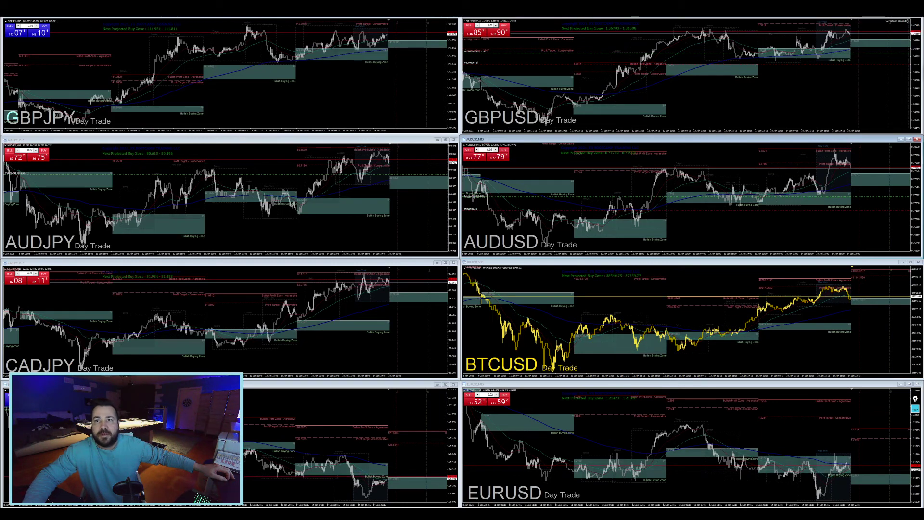
{"action": "key", "text": "ctrl+F5"}
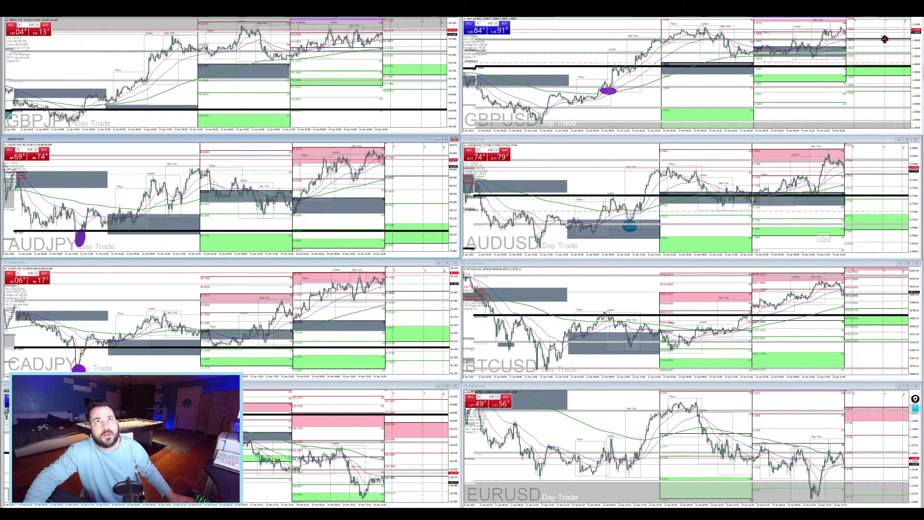
{"action": "left_click", "coordinate": [912, 20]}
{"action": "left_click_drag", "start_coordinate": [918, 131], "coordinate": [917, 83]}
{"action": "left_click_drag", "start_coordinate": [803, 81], "coordinate": [780, 86]}
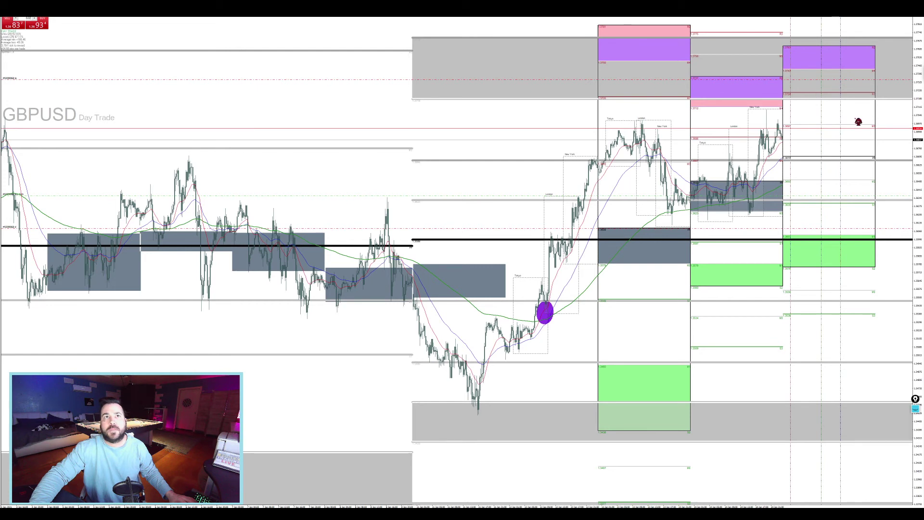
{"action": "left_click_drag", "start_coordinate": [831, 78], "coordinate": [832, 73]}
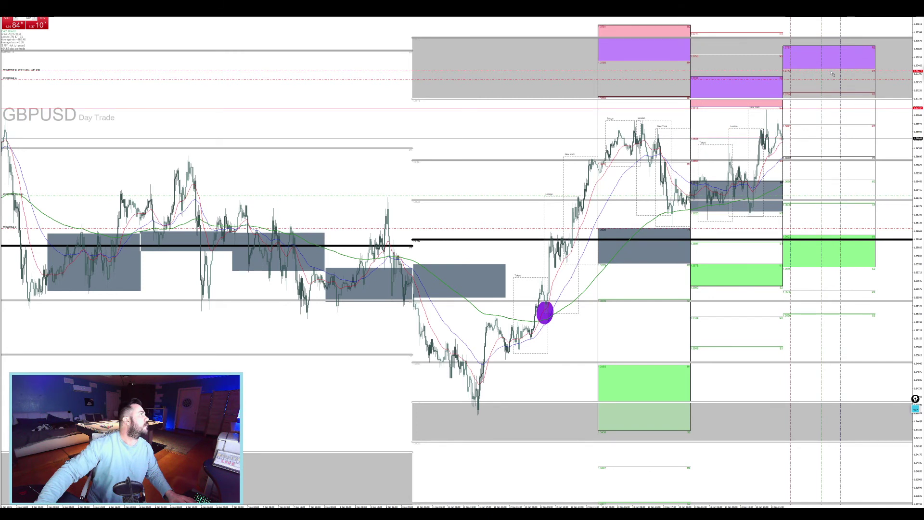
{"action": "left_click_drag", "start_coordinate": [831, 71], "coordinate": [831, 70]}
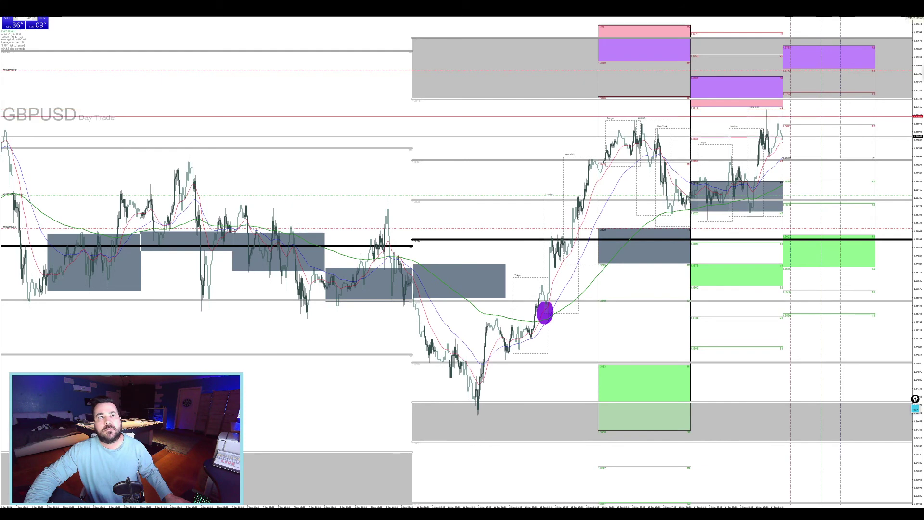
{"action": "left_click", "coordinate": [914, 14]}
{"action": "left_click_drag", "start_coordinate": [912, 102], "coordinate": [917, 68]}
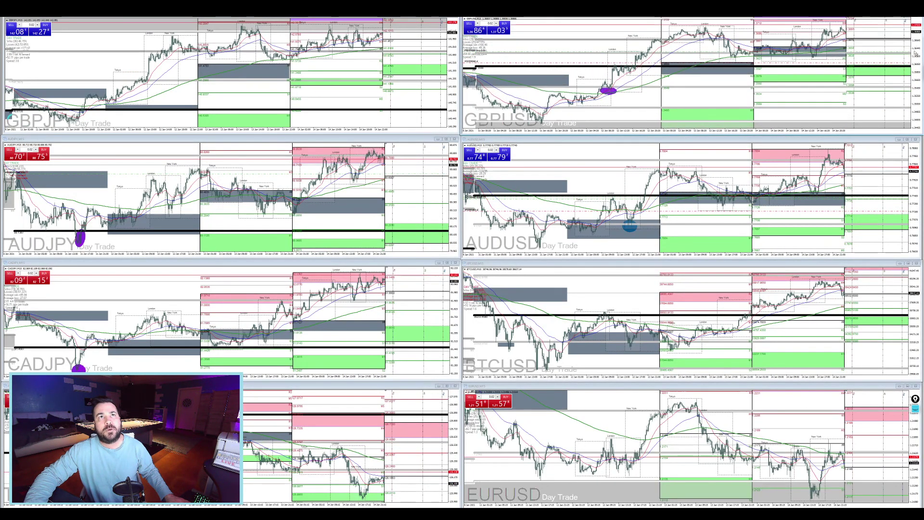
Enlarge AUDUSD and raise one order's take-profit line to just below the top of the next-day pink zone
{"action": "left_click", "coordinate": [908, 141]}
{"action": "left_click_drag", "start_coordinate": [919, 113], "coordinate": [912, 215]}
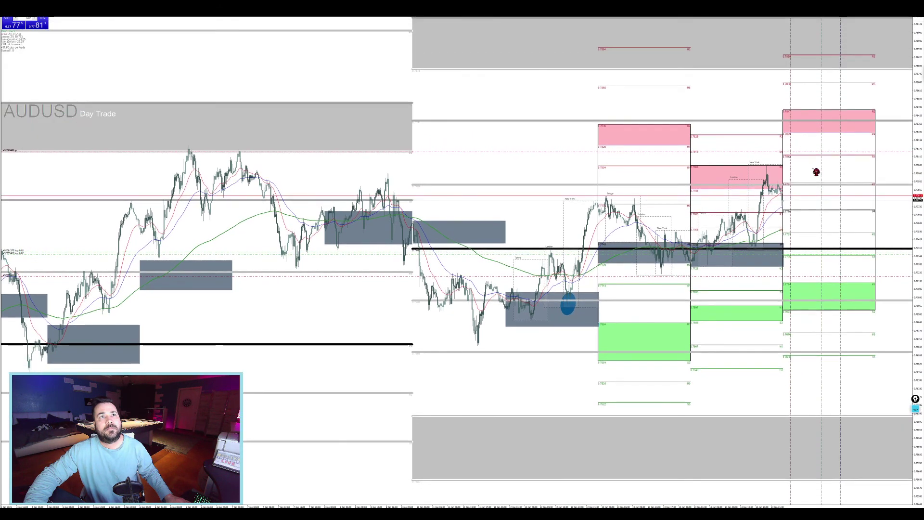
{"action": "mouse_move", "coordinate": [801, 153]}
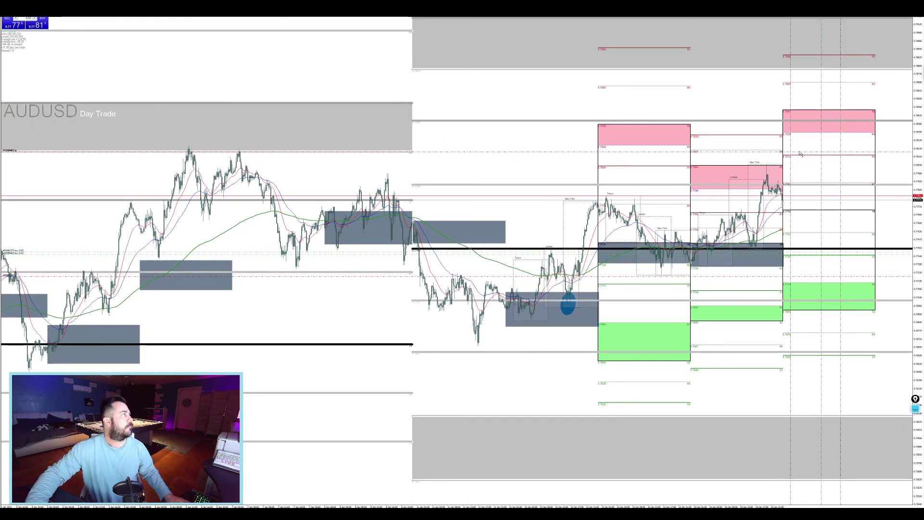
{"action": "left_click_drag", "start_coordinate": [800, 153], "coordinate": [810, 115]}
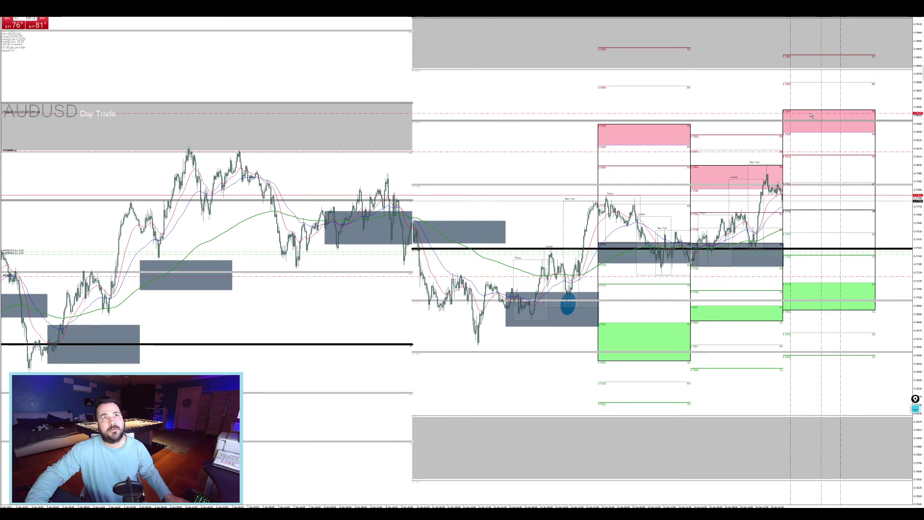
{"action": "left_click_drag", "start_coordinate": [811, 115], "coordinate": [811, 115]}
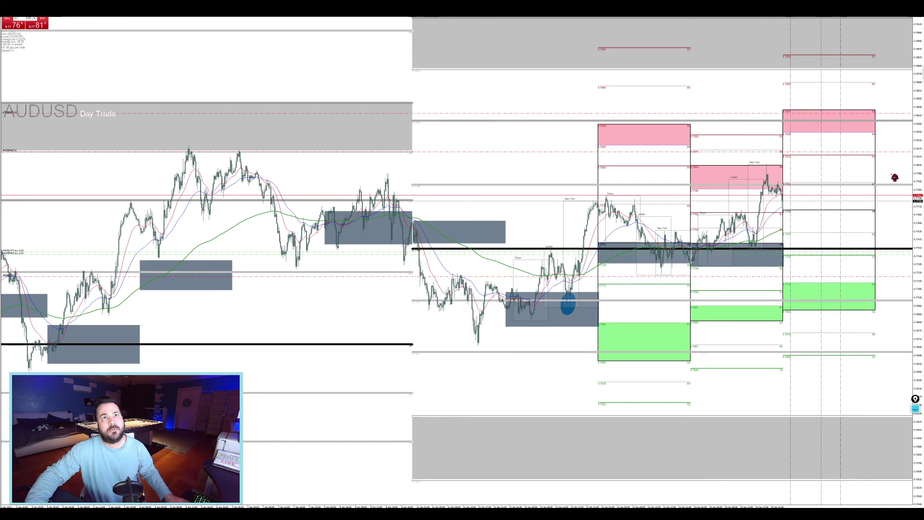
Raise AUDUSD's second take-profit line to the same level near the top of the next-day pink zone
{"action": "left_click_drag", "start_coordinate": [918, 174], "coordinate": [920, 98]}
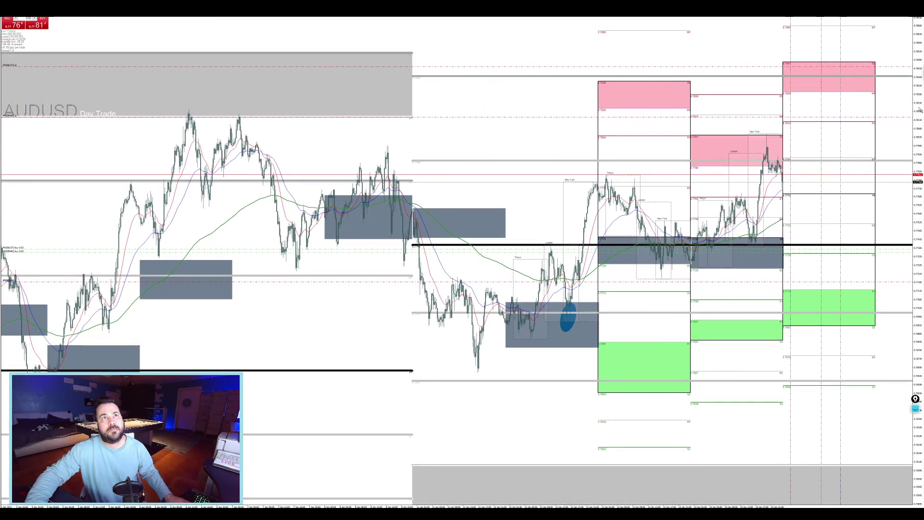
{"action": "mouse_move", "coordinate": [918, 171]}
{"action": "left_mouse_down"}
{"action": "mouse_move", "coordinate": [917, 48]}
{"action": "mouse_move", "coordinate": [916, 177]}
{"action": "left_mouse_up"}
{"action": "left_click_drag", "start_coordinate": [799, 106], "coordinate": [814, 51]}
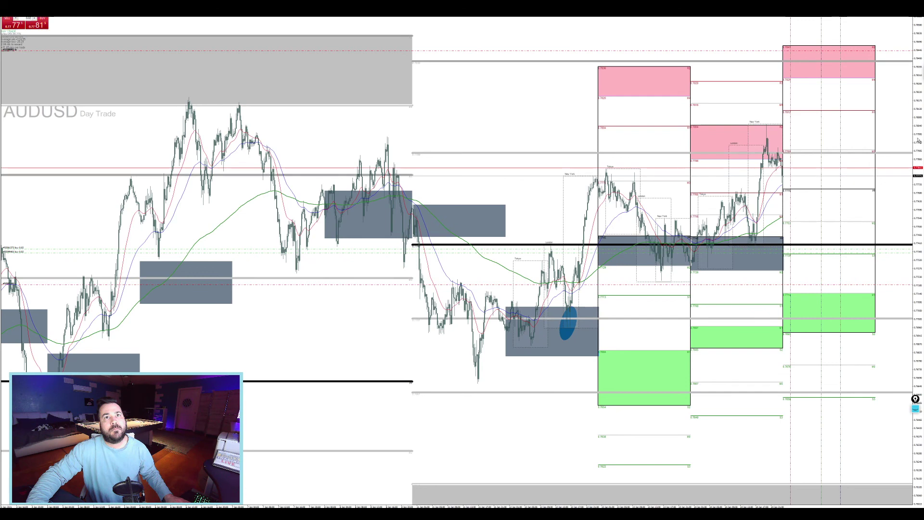
Measure the distance from AUDUSD's entry level to the raised take-profit line, and return to the chart grid
{"action": "left_click_drag", "start_coordinate": [916, 96], "coordinate": [920, 126]}
{"action": "middle_click", "coordinate": [805, 227]}
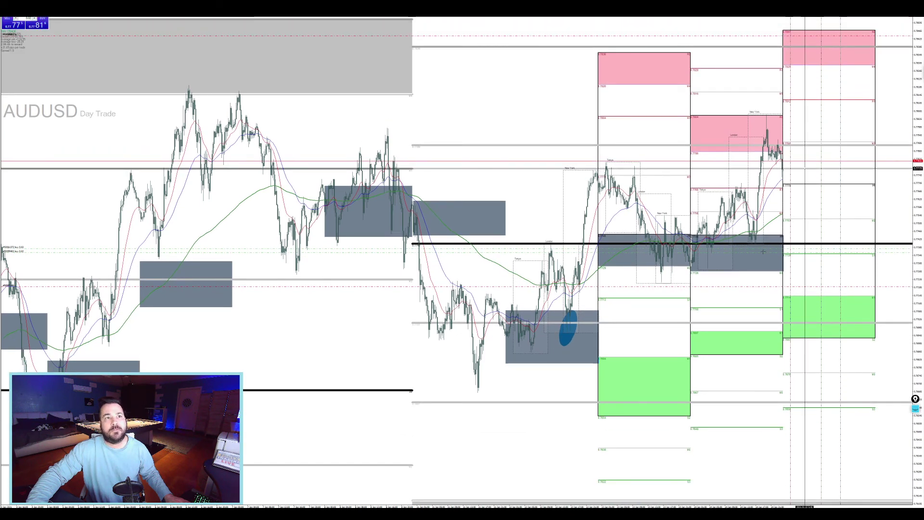
{"action": "left_click_drag", "start_coordinate": [776, 252], "coordinate": [800, 37]}
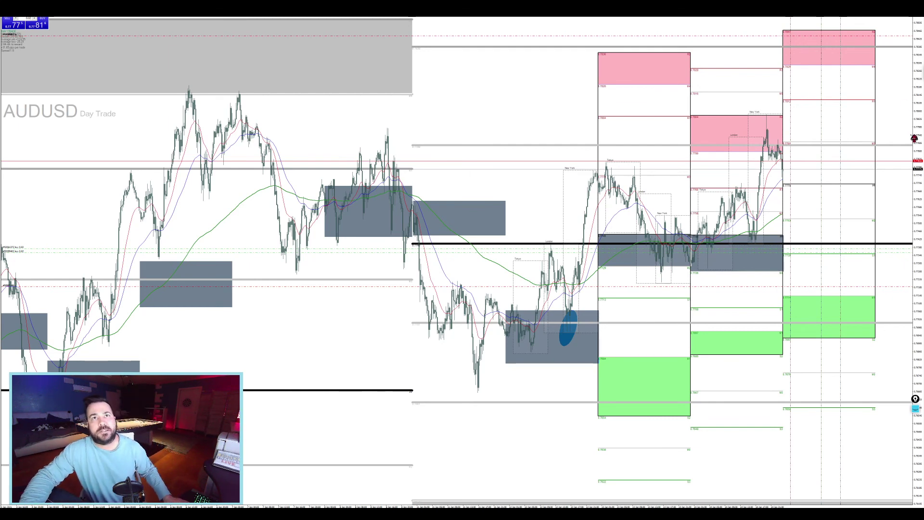
{"action": "left_click_drag", "start_coordinate": [913, 138], "coordinate": [915, 31]}
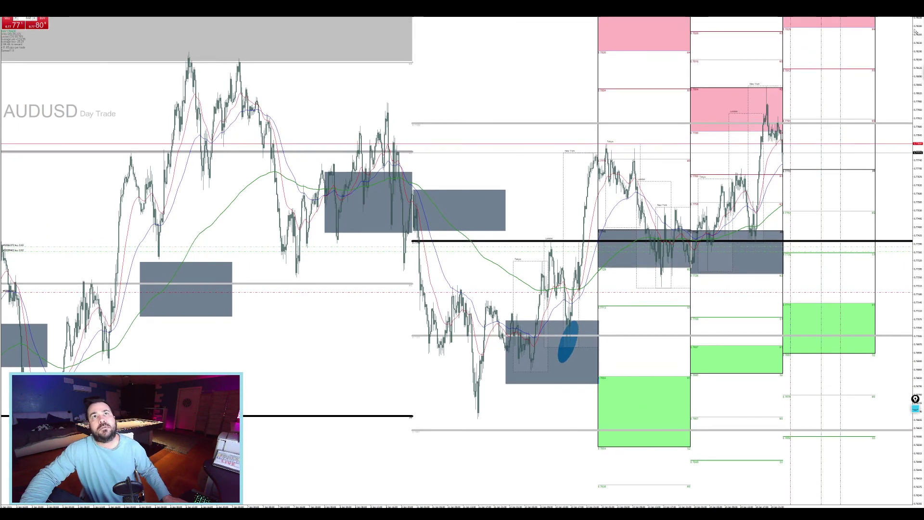
{"action": "left_click", "coordinate": [914, 14]}
{"action": "left_click_drag", "start_coordinate": [911, 209], "coordinate": [911, 177]}
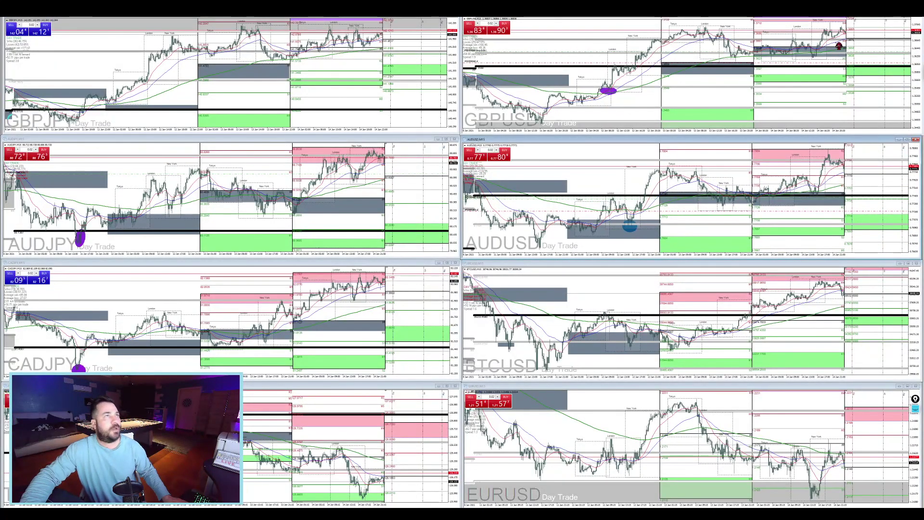
Draw slate next-day zones on GBPUSD and AUDUSD from the black level down to the dotted level beneath it
{"action": "left_click", "coordinate": [906, 14]}
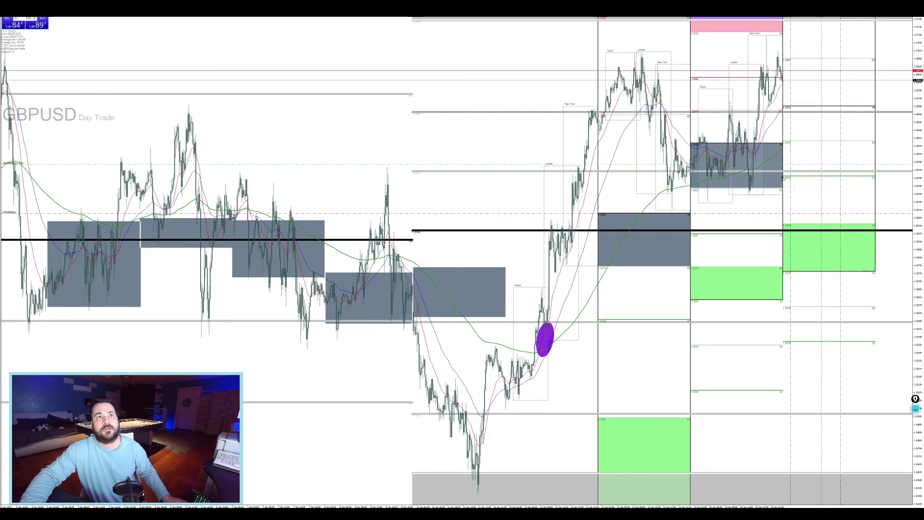
{"action": "mouse_move", "coordinate": [783, 143]}
{"action": "left_mouse_down"}
{"action": "mouse_move", "coordinate": [843, 107]}
{"action": "mouse_move", "coordinate": [876, 105]}
{"action": "left_mouse_up"}
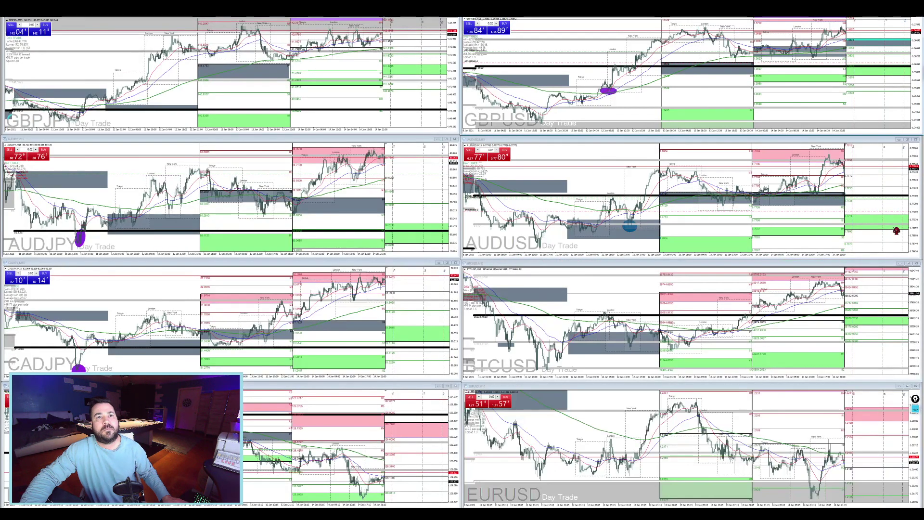
{"action": "left_click", "coordinate": [907, 140]}
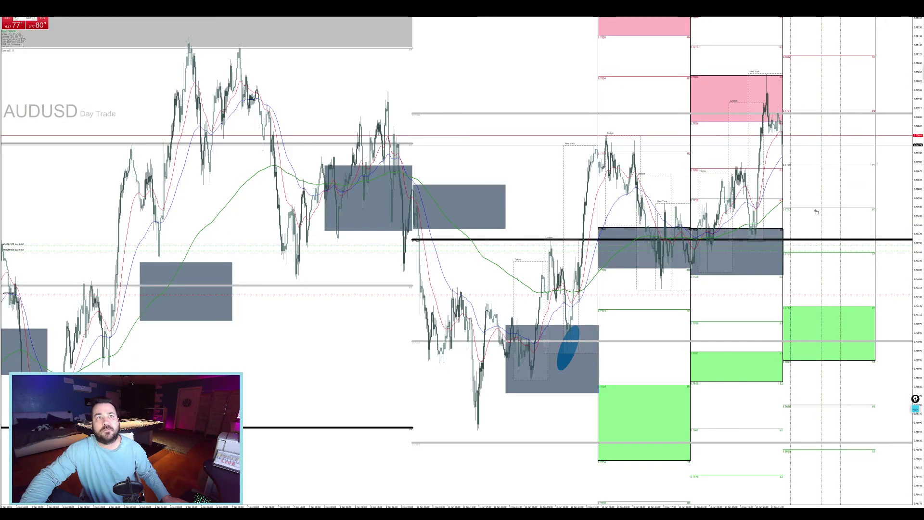
{"action": "left_click_drag", "start_coordinate": [829, 193], "coordinate": [876, 164]}
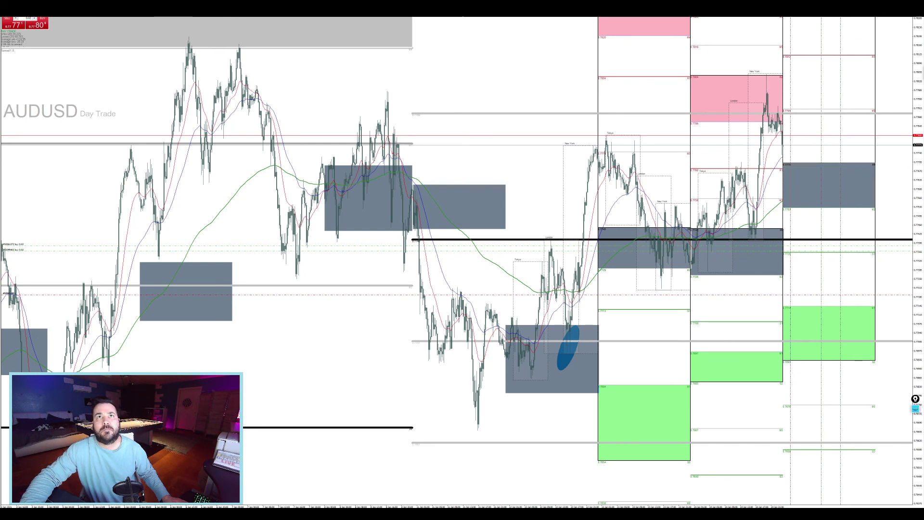
{"action": "left_click", "coordinate": [146, 7]}
{"action": "left_click", "coordinate": [443, 162]}
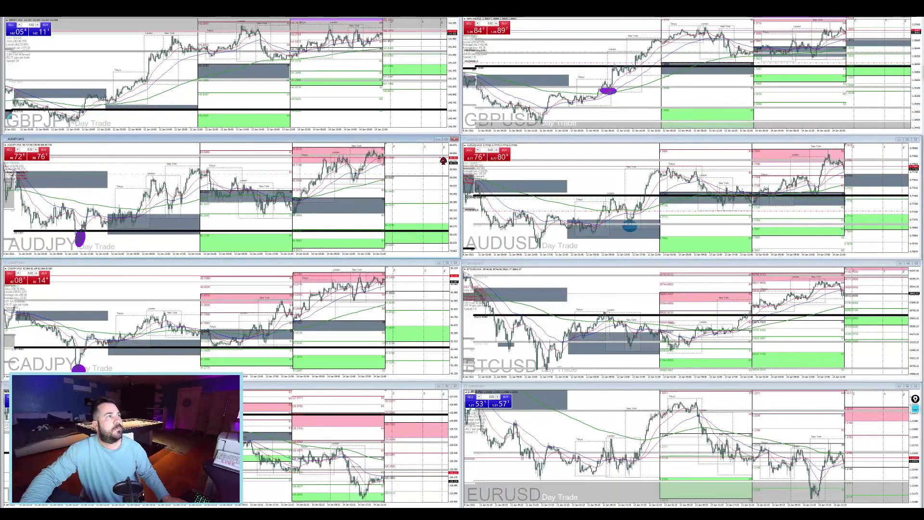
Draw slate next-day zones beneath the black level on AUDJPY and CADJPY, and return to the chart grid
{"action": "left_click", "coordinate": [446, 139]}
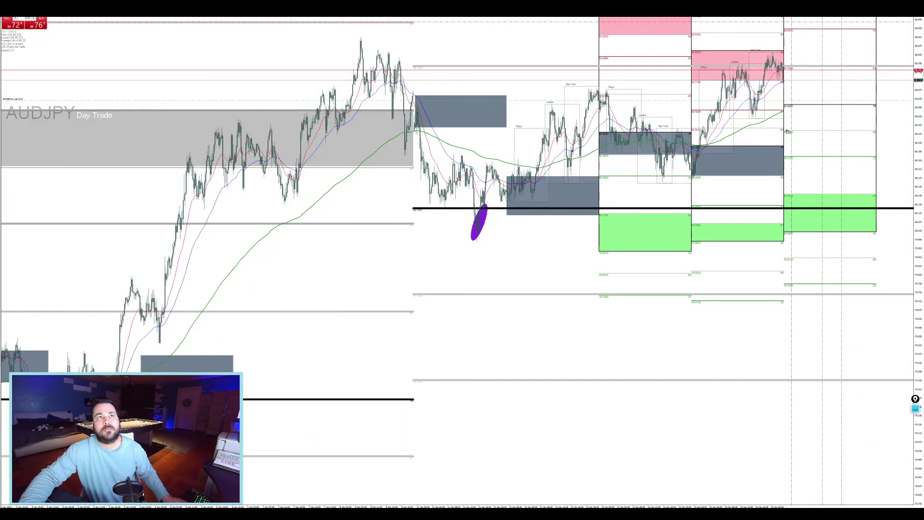
{"action": "left_click_drag", "start_coordinate": [847, 121], "coordinate": [877, 105]}
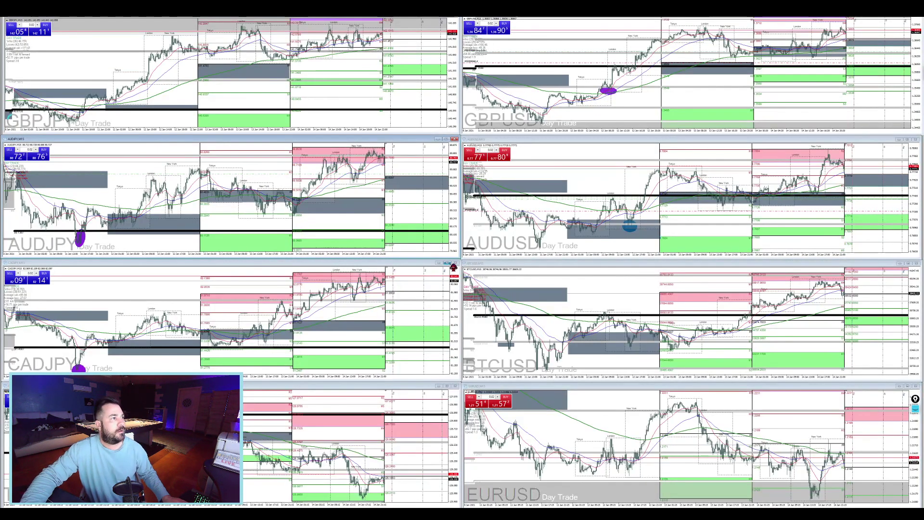
{"action": "left_click", "coordinate": [448, 263]}
{"action": "left_click", "coordinate": [447, 262]}
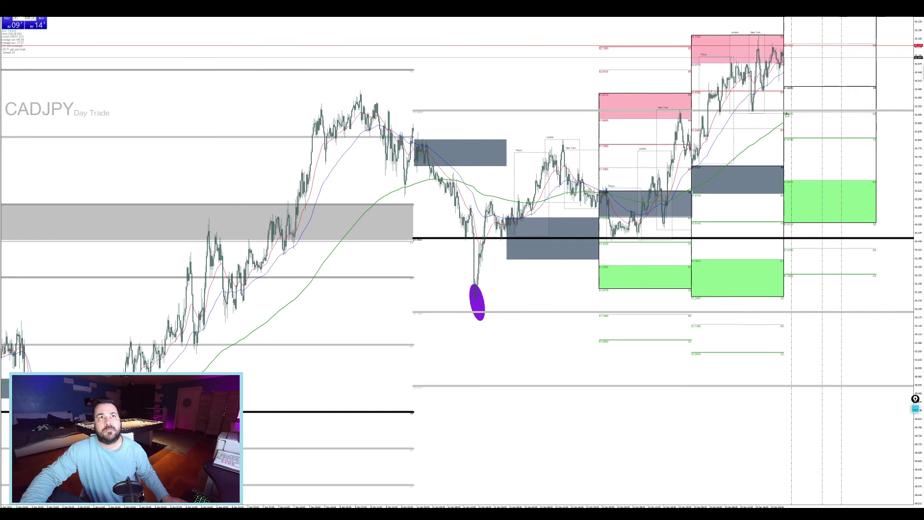
{"action": "left_click_drag", "start_coordinate": [849, 98], "coordinate": [877, 89]}
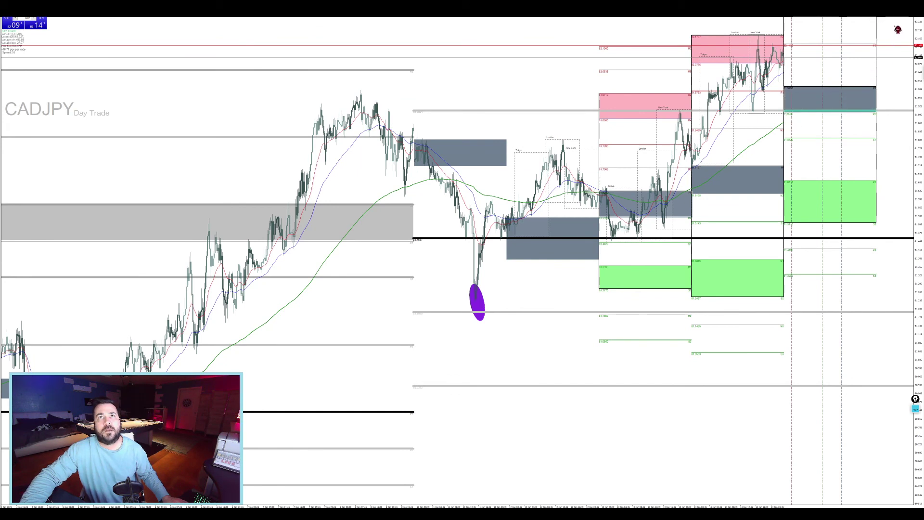
{"action": "left_click", "coordinate": [912, 18]}
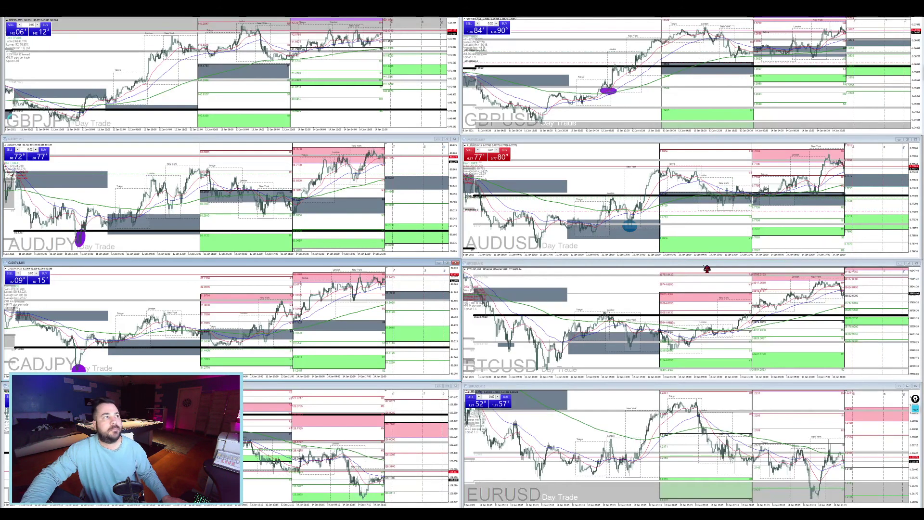